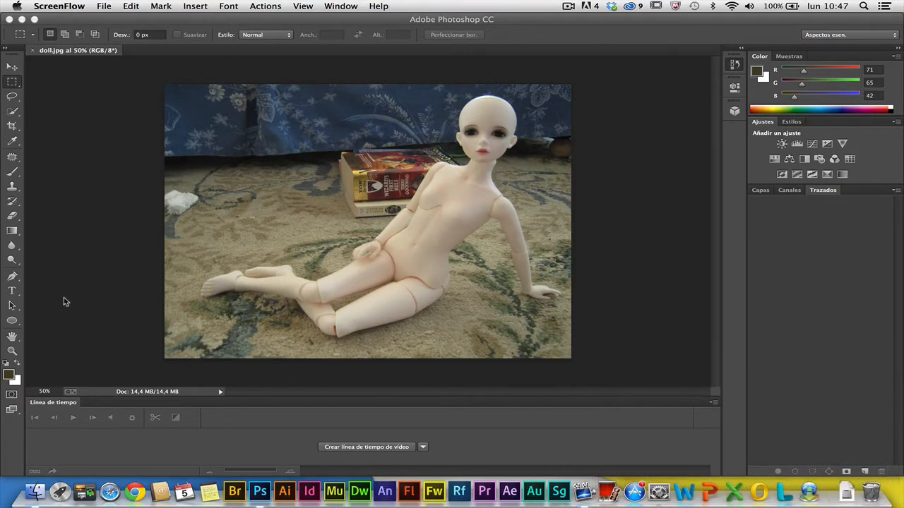
- Show the document's layers and duplicate the Fondo layer
click(758, 192)
click(760, 192)
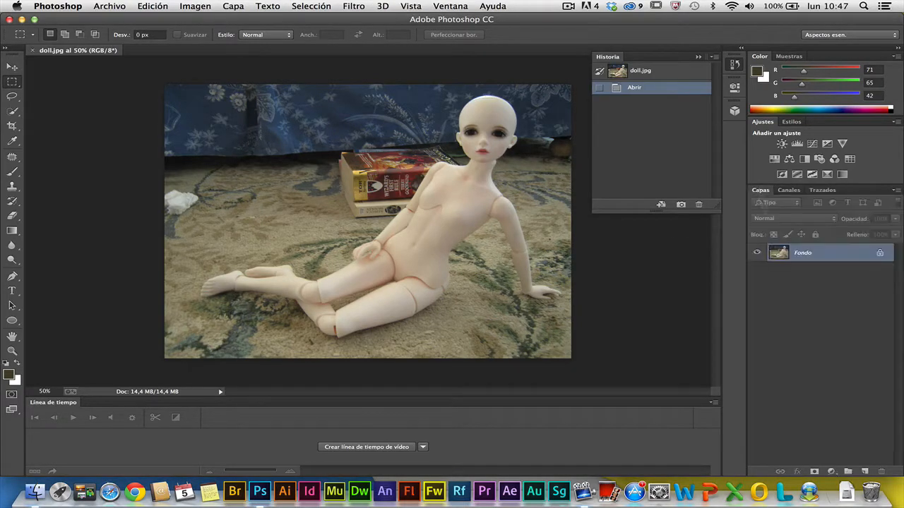
drag(801, 253, 863, 470)
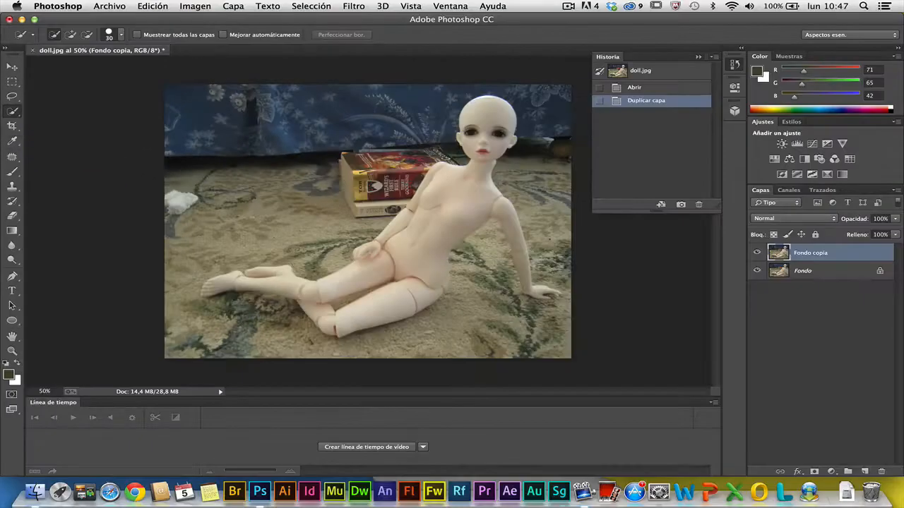
- Select the doll's head, torso, arm and legs on Fondo copia with the Quick Selection tool
drag(482, 121, 482, 145)
drag(476, 177, 422, 247)
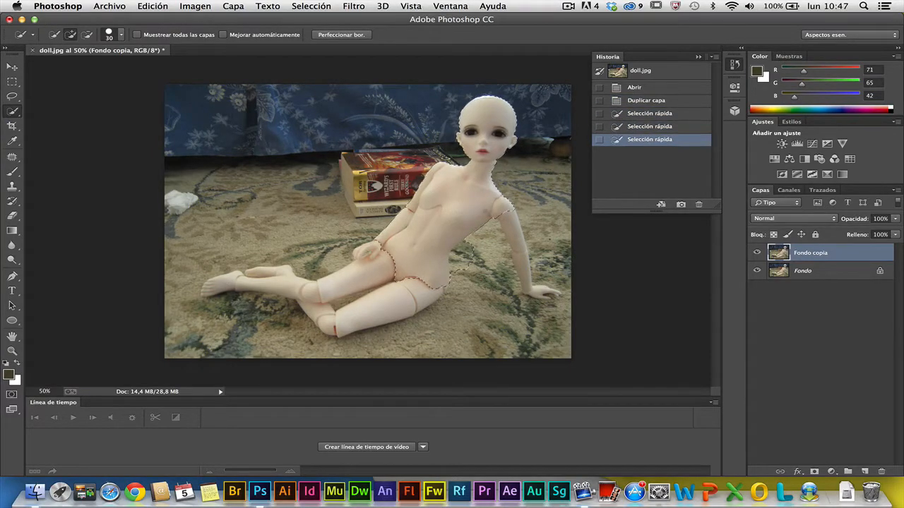
drag(507, 218, 541, 291)
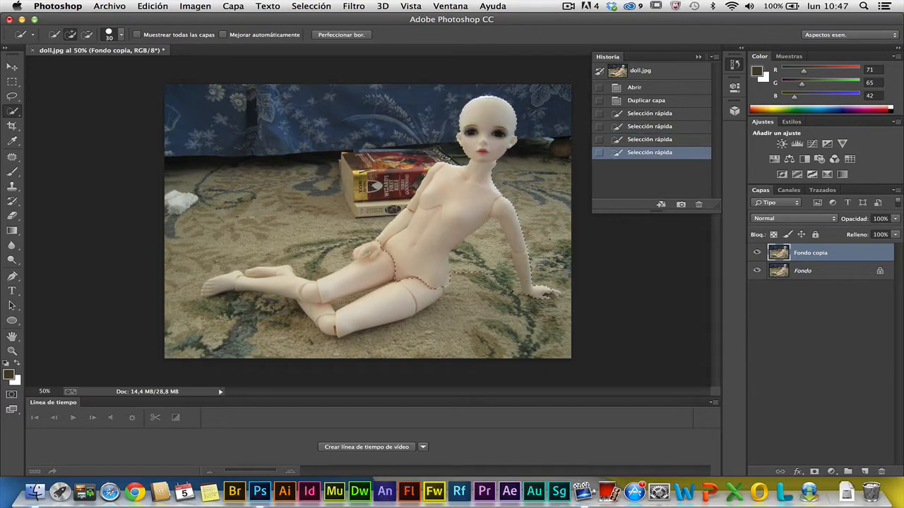
drag(370, 270, 361, 274)
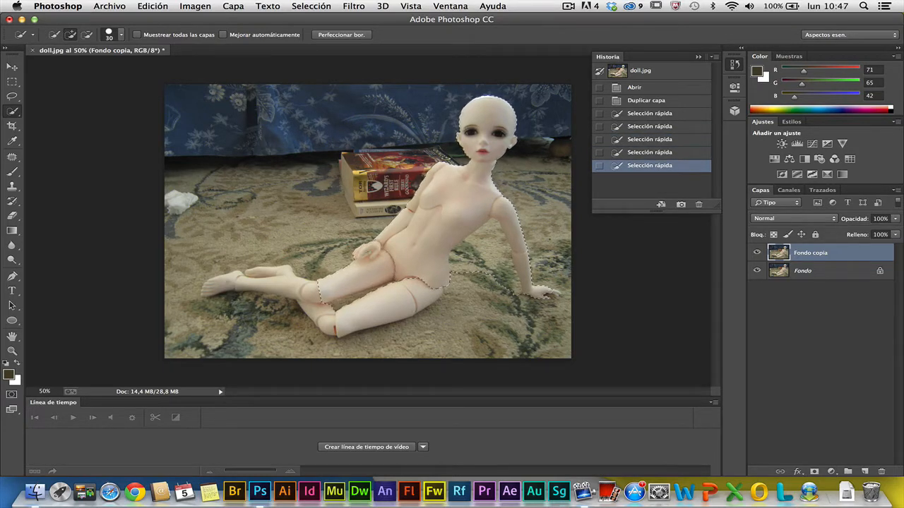
mouse_move(230, 284)
mouse_down()
mouse_move(328, 314)
mouse_move(388, 305)
mouse_up()
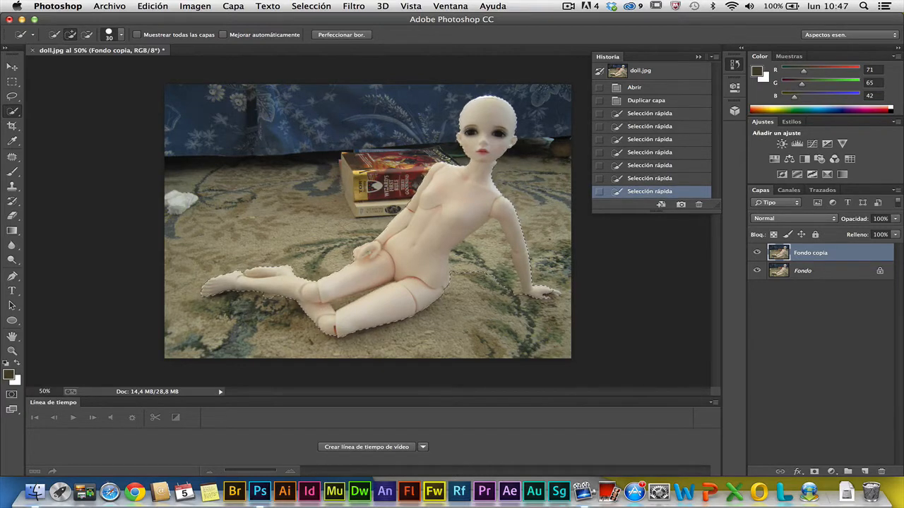
- Subtract the carpet area between the doll's torso and supporting arm from the selection
key(alt)
drag(486, 271, 494, 233)
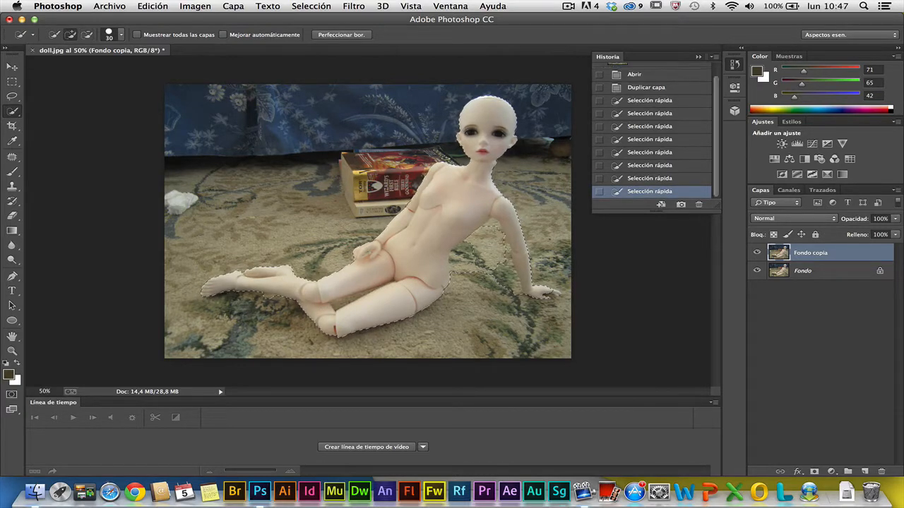
key(alt)
alt+click(458, 267)
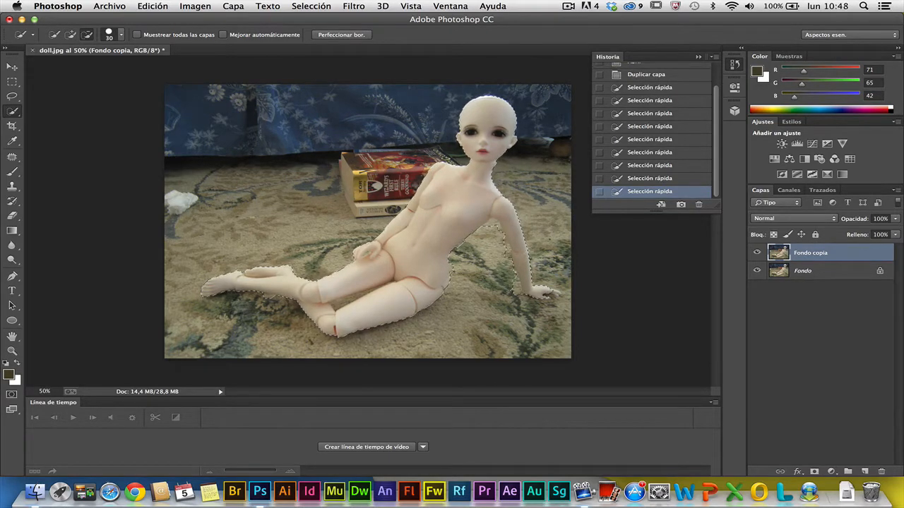
alt+click(501, 231)
key(alt)
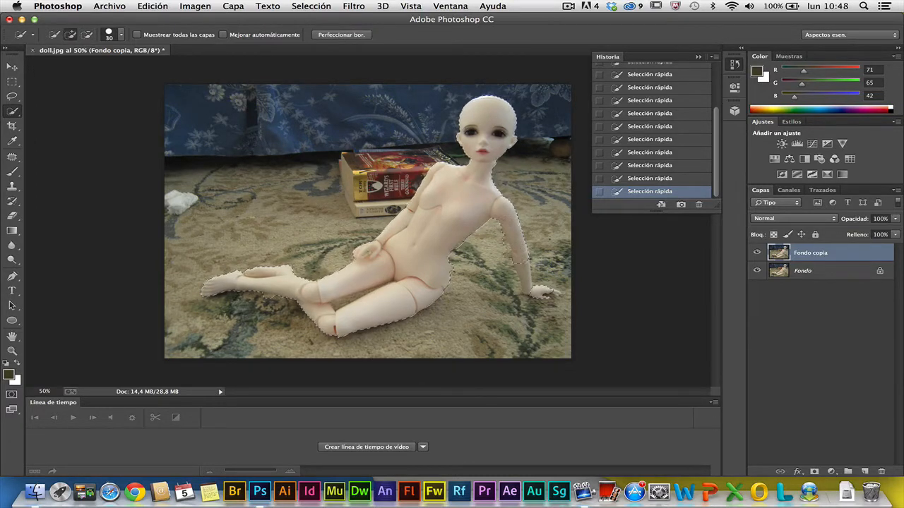
key(alt)
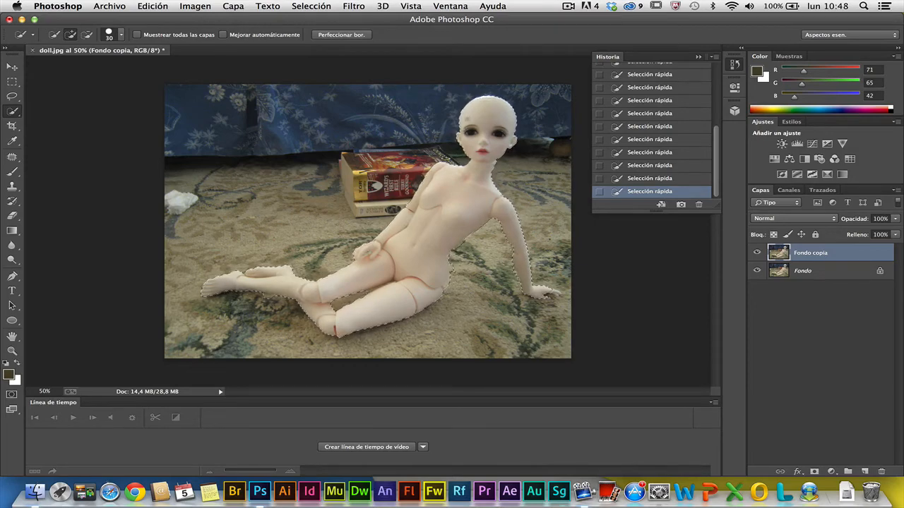
- Copy the selected doll from Fondo copia onto its own new layer
click(234, 7)
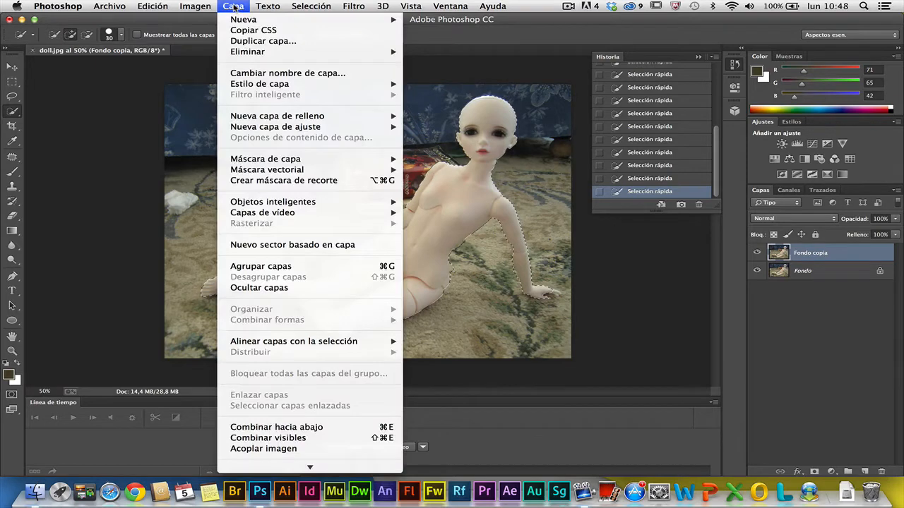
mouse_move(239, 20)
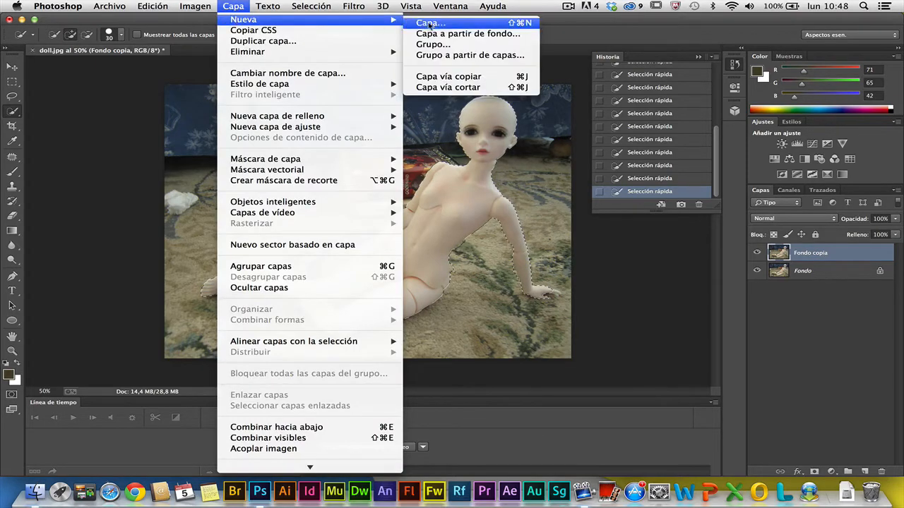
click(440, 81)
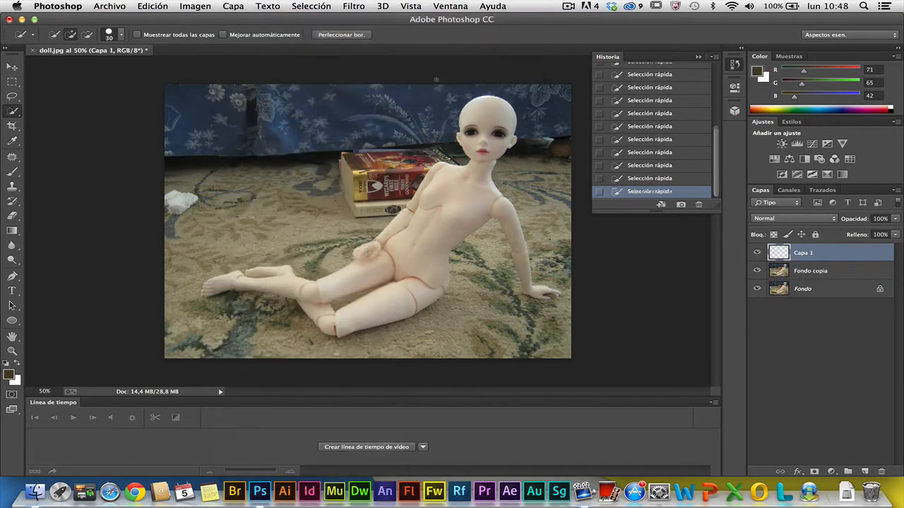
- Inspect the doll cutout with Fondo copia and Fondo hidden, and show both layers again
click(756, 271)
click(755, 289)
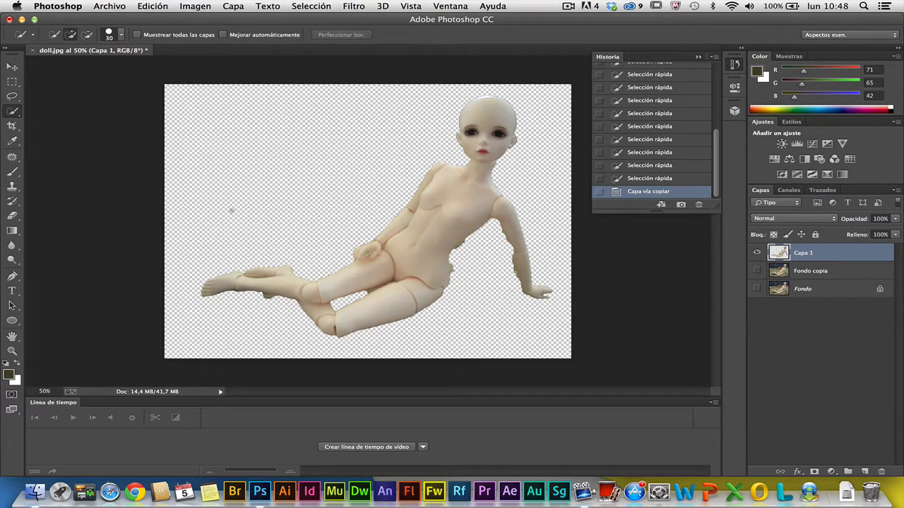
click(756, 270)
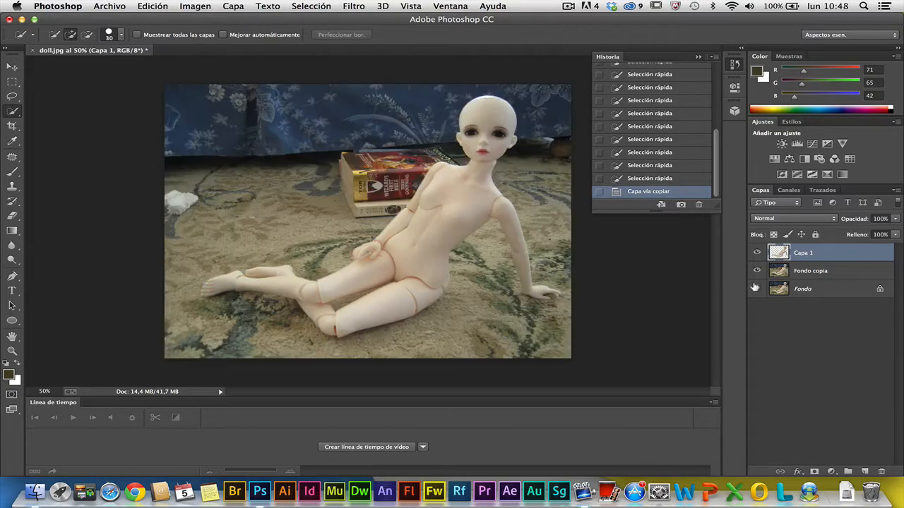
click(756, 288)
- Hide Capa 1 and draw a loose Lasso selection around the whole doll on Fondo copia
click(756, 253)
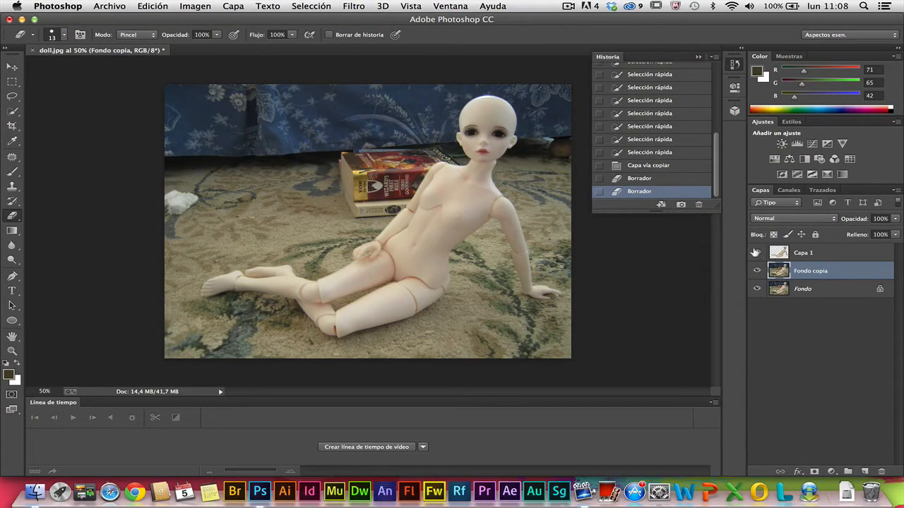
click(755, 252)
click(12, 97)
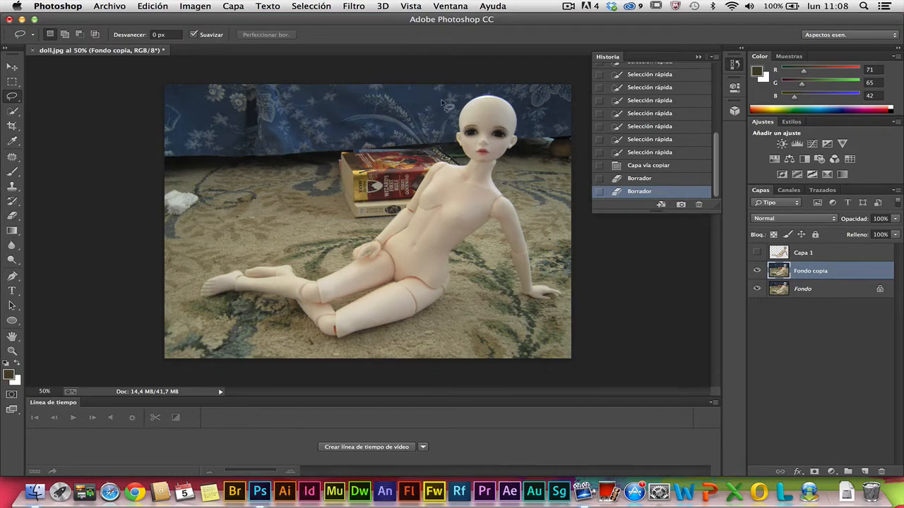
mouse_move(448, 104)
mouse_down()
mouse_move(452, 157)
mouse_move(410, 182)
mouse_move(386, 224)
mouse_move(360, 232)
mouse_move(328, 267)
mouse_move(271, 257)
mouse_move(198, 272)
mouse_move(189, 295)
mouse_move(206, 308)
mouse_move(268, 311)
mouse_move(343, 342)
mouse_move(380, 338)
mouse_move(454, 300)
mouse_move(466, 257)
mouse_move(498, 233)
mouse_move(504, 291)
mouse_move(528, 305)
mouse_move(565, 305)
mouse_move(533, 255)
mouse_move(506, 177)
mouse_move(508, 155)
mouse_move(531, 134)
mouse_move(517, 100)
mouse_move(486, 92)
mouse_move(450, 118)
mouse_up()
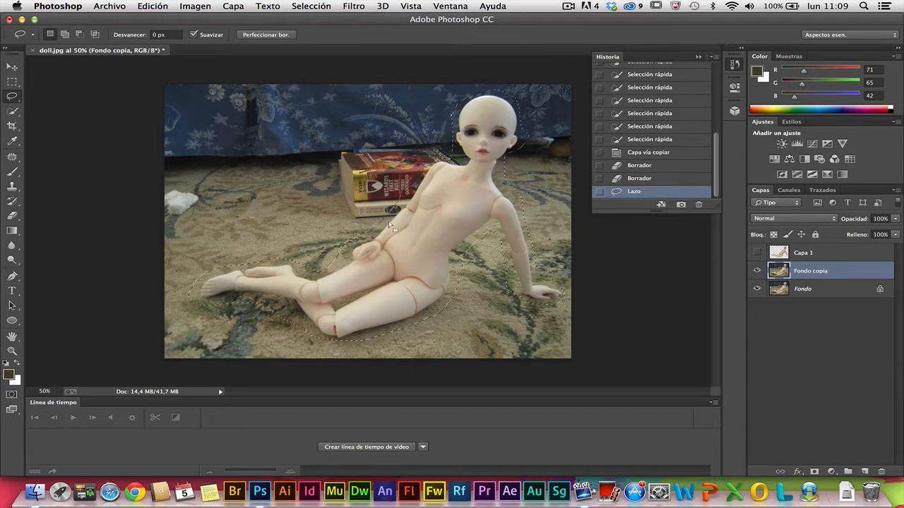
- Fill the lassoed doll area with Según el contenido at Normal mode and 100% opacity, and deselect
click(154, 7)
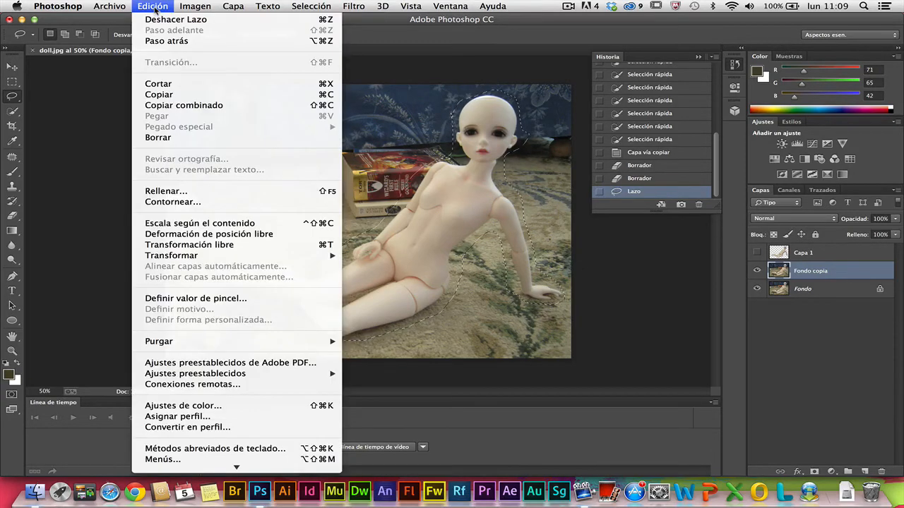
click(173, 192)
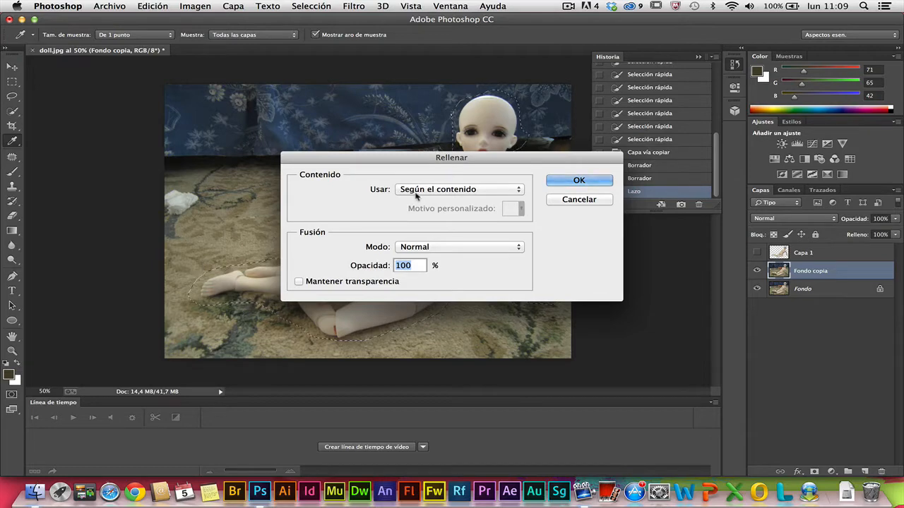
click(599, 181)
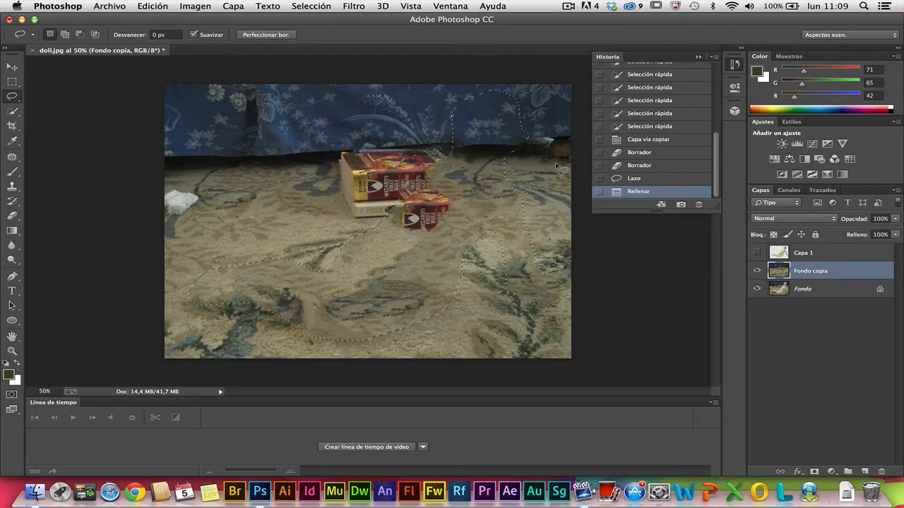
key(super+d)
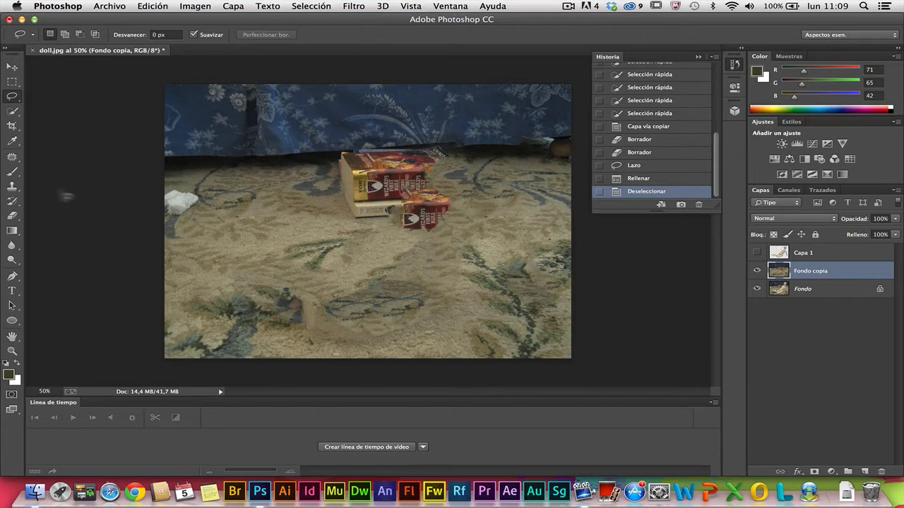
- Patch the leftover book fragment below the books with clean carpet using the Patch tool, and deselect
click(13, 112)
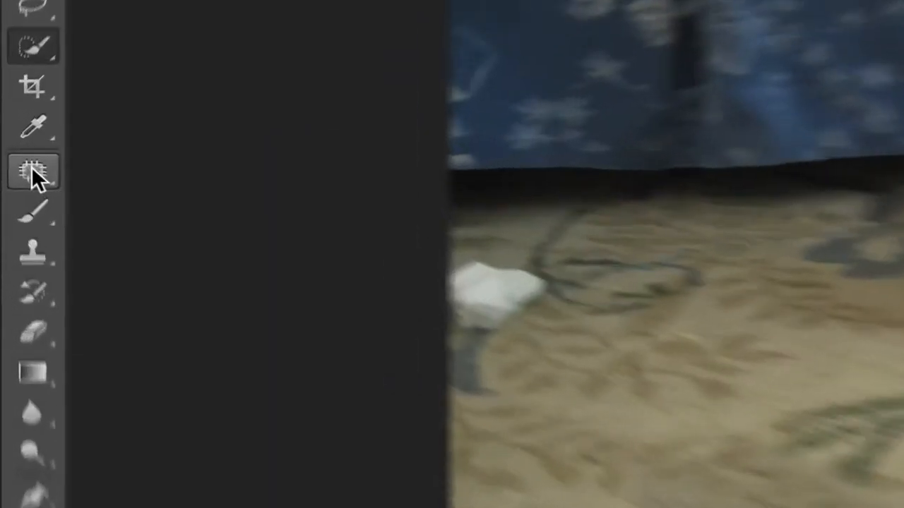
click(13, 160)
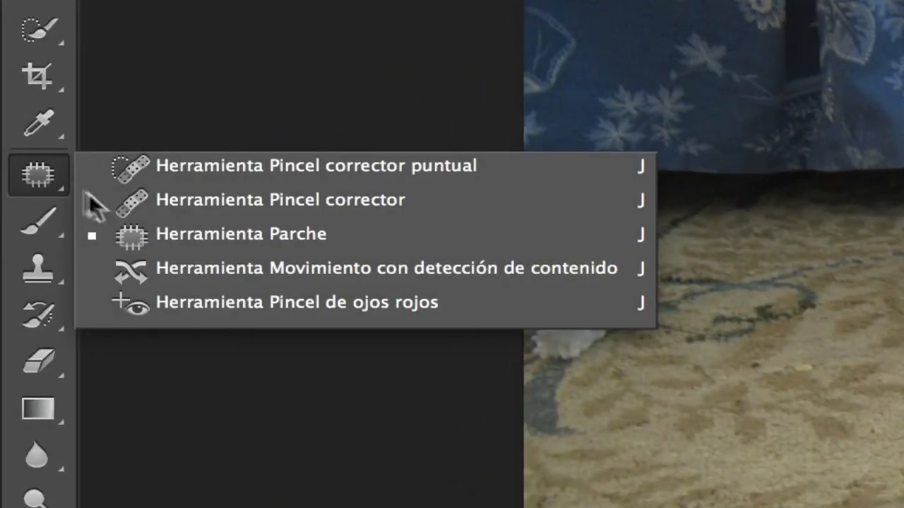
click(152, 237)
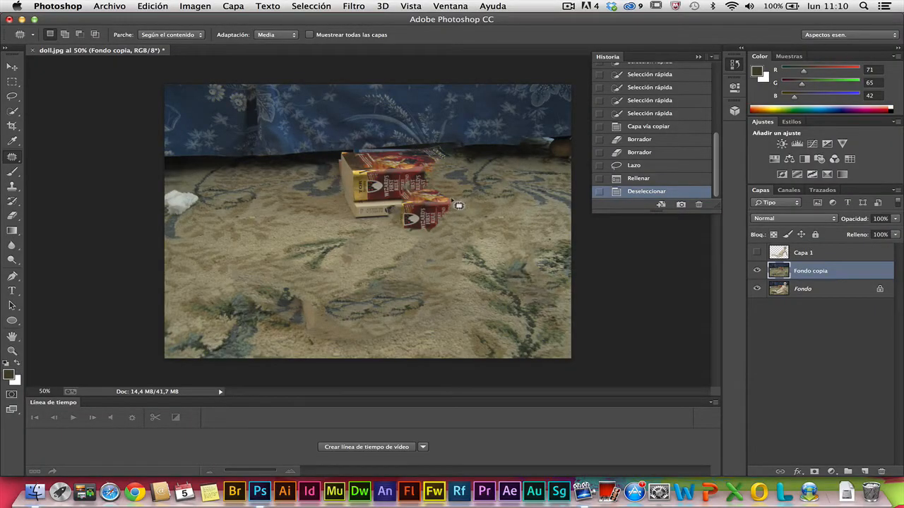
mouse_move(394, 209)
mouse_down()
mouse_move(431, 241)
mouse_move(451, 202)
mouse_move(404, 207)
mouse_move(466, 215)
mouse_move(483, 200)
mouse_move(493, 212)
mouse_up()
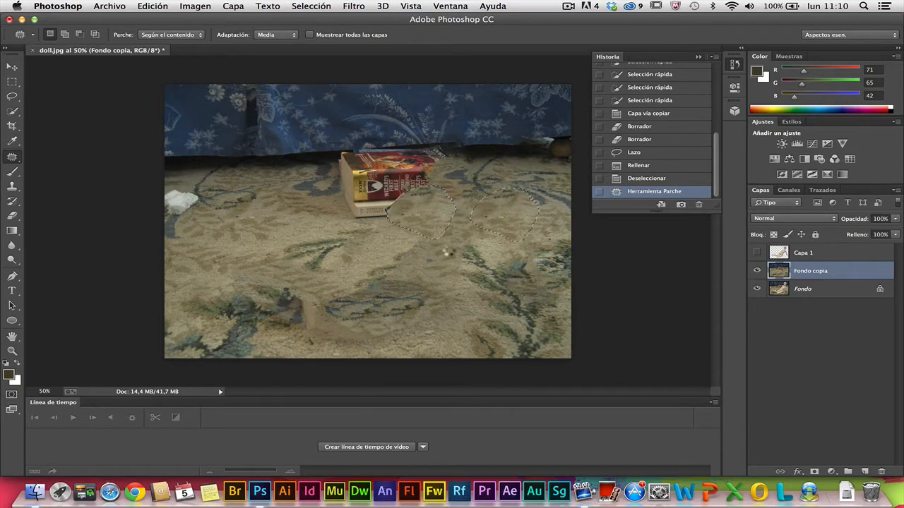
click(446, 250)
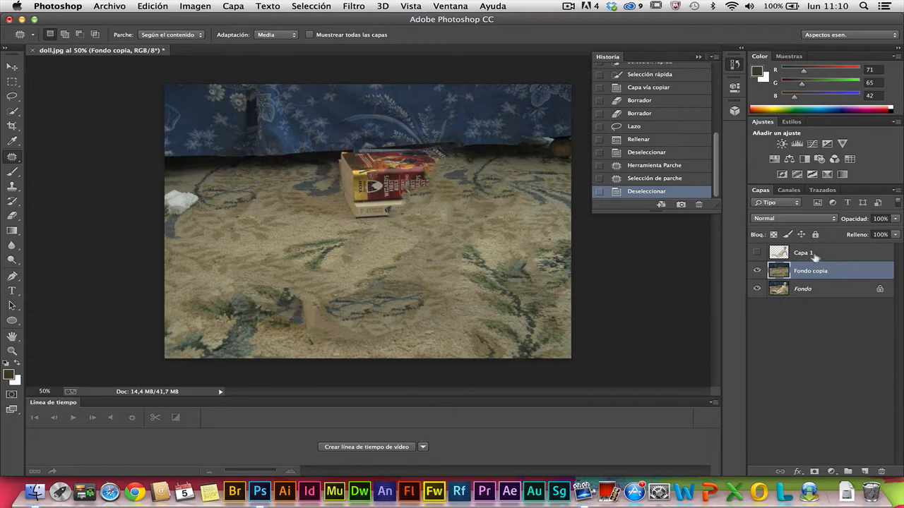
- Hide the original Fondo layer and show Capa 1 over the retouched Fondo copia
click(757, 253)
click(757, 270)
click(757, 288)
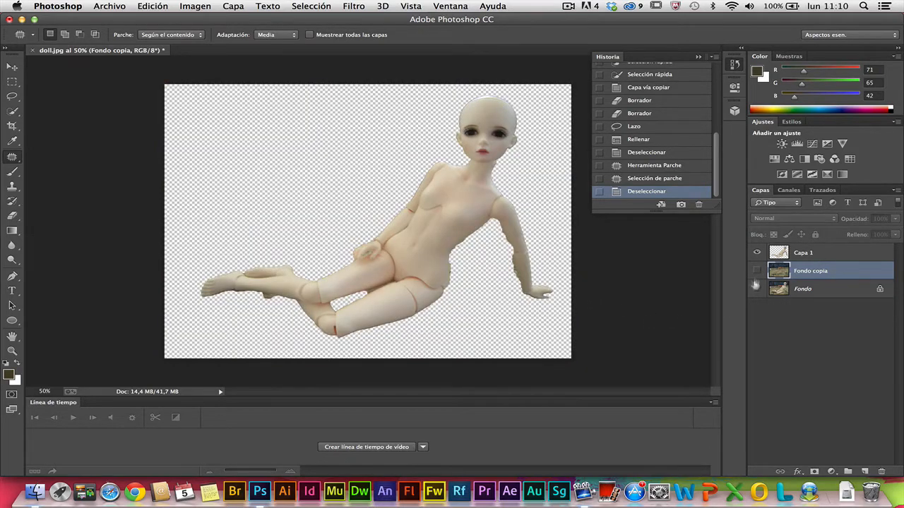
click(757, 253)
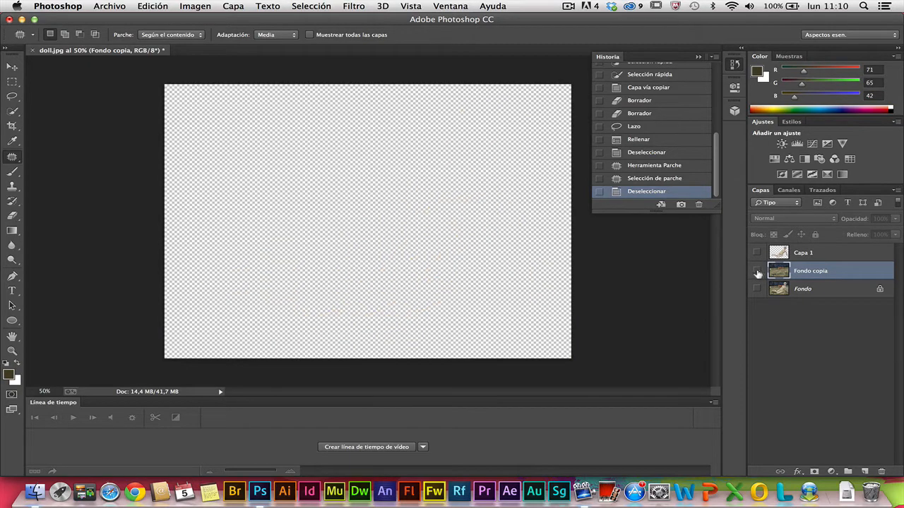
click(757, 271)
click(757, 252)
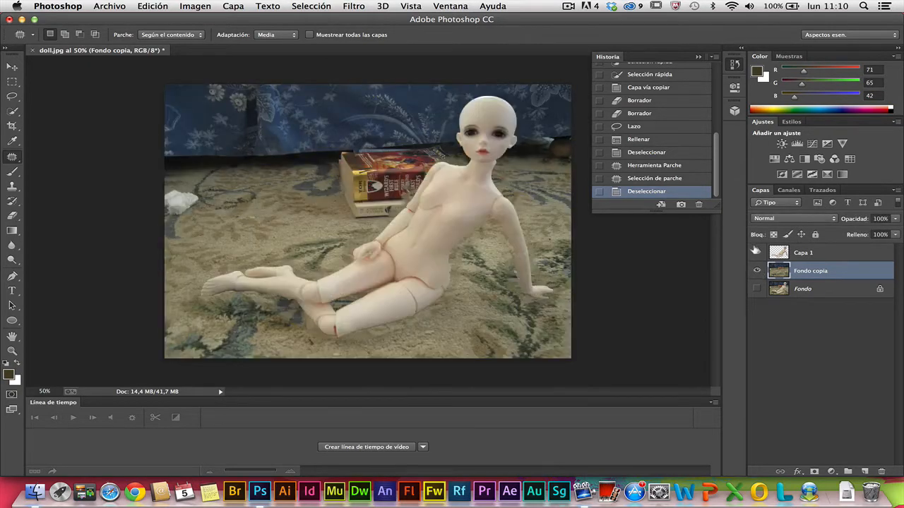
- Delete the original Fondo layer, keeping Capa 1 and Fondo copia
click(818, 290)
drag(817, 289, 880, 469)
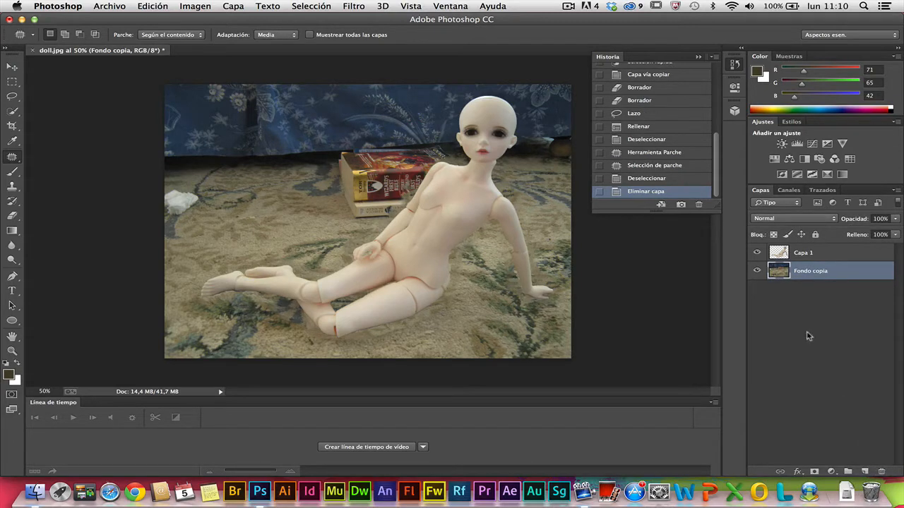
click(810, 252)
click(810, 270)
- Save the layered document as silueta.psd in the Varios folder on Escritorio, with Capas and Maximizar compatibilidad enabled
click(106, 6)
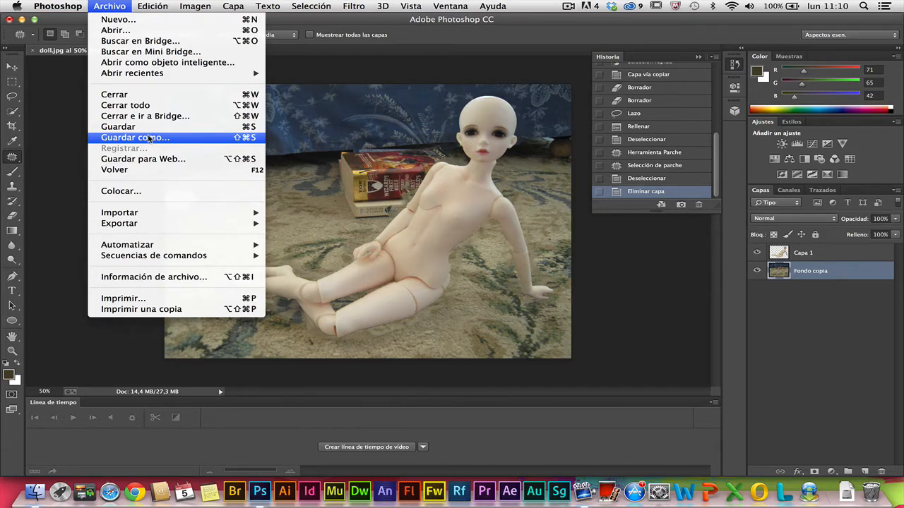
click(69, 142)
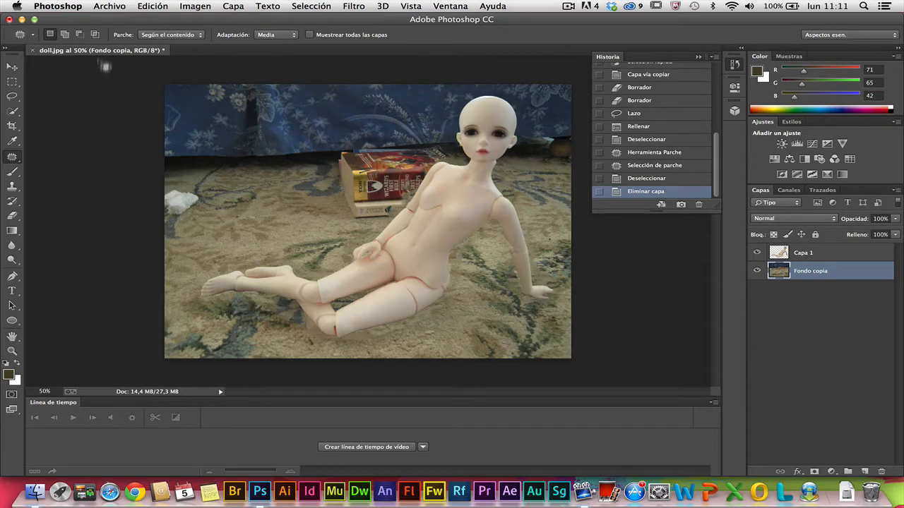
click(105, 9)
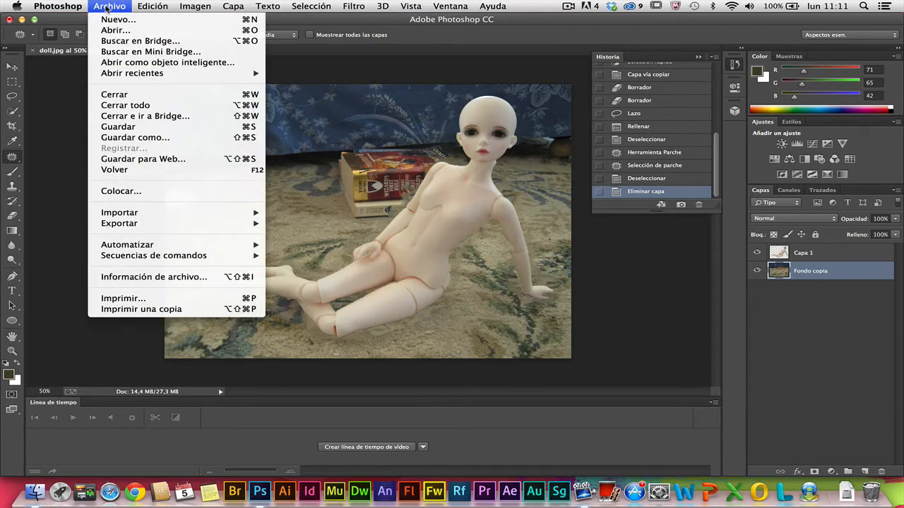
click(147, 143)
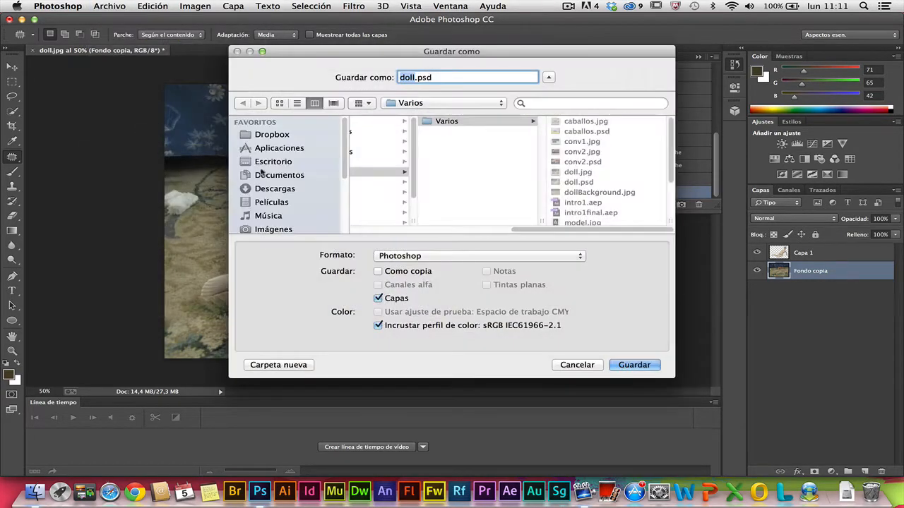
click(268, 161)
click(375, 121)
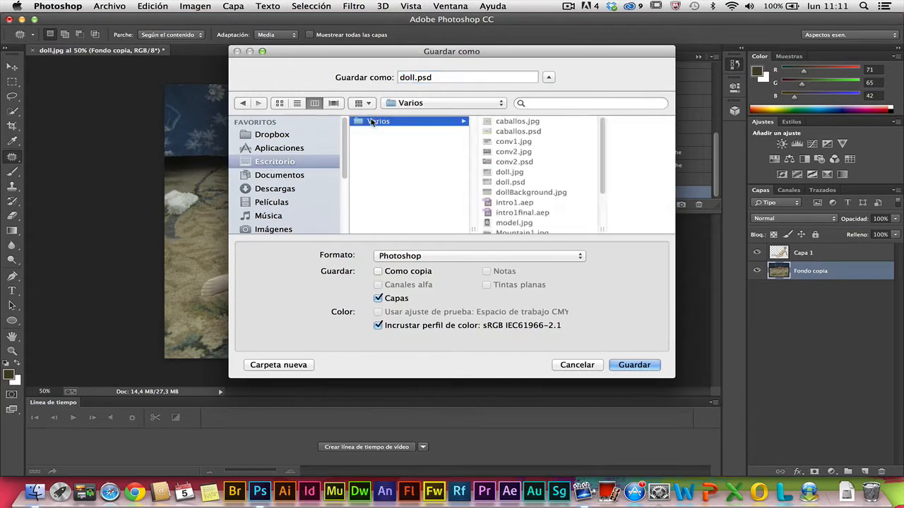
click(413, 77)
drag(413, 78, 377, 78)
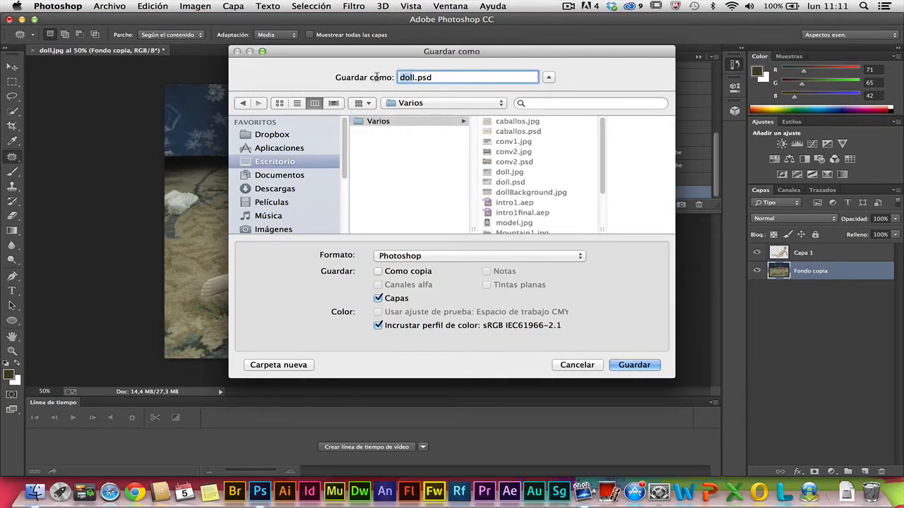
key(BackSpace)
text(silueta)
click(632, 366)
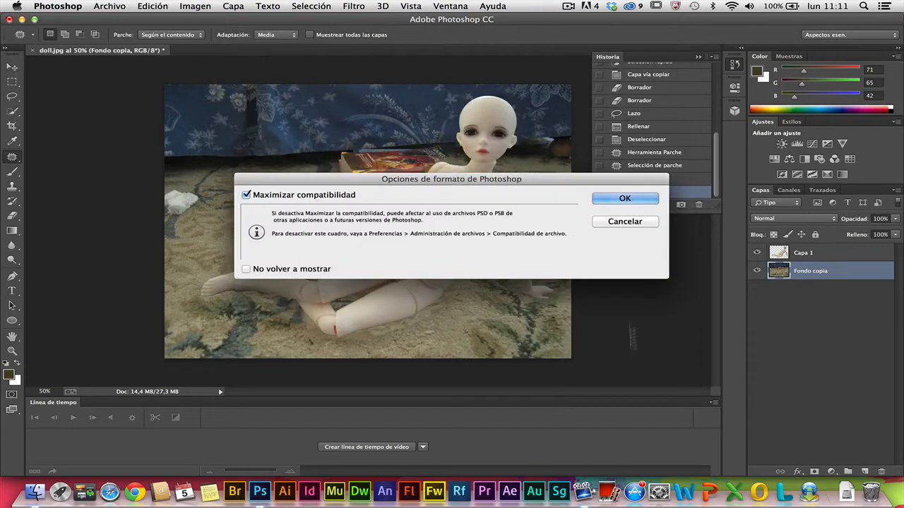
click(622, 199)
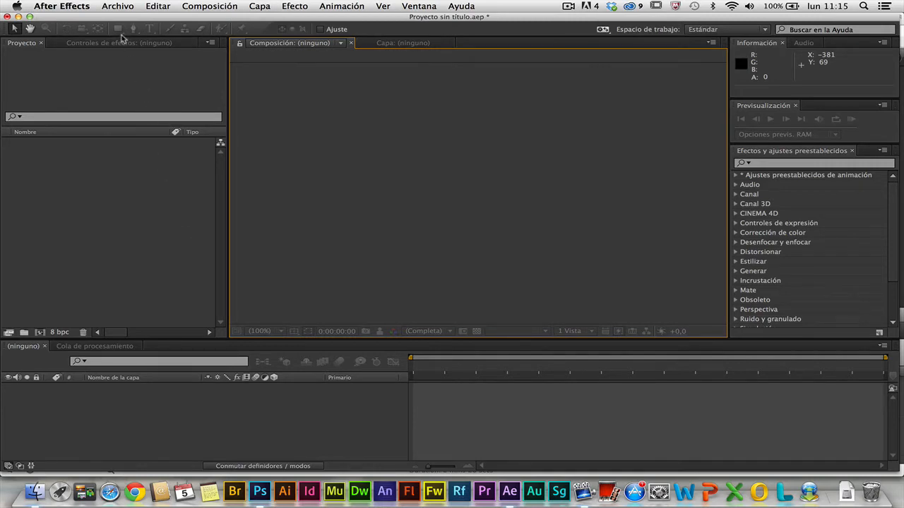
- In After Effects, import silueta.psd as Composición – Conservar tamaños de capa with Estilo de capa editables
click(118, 7)
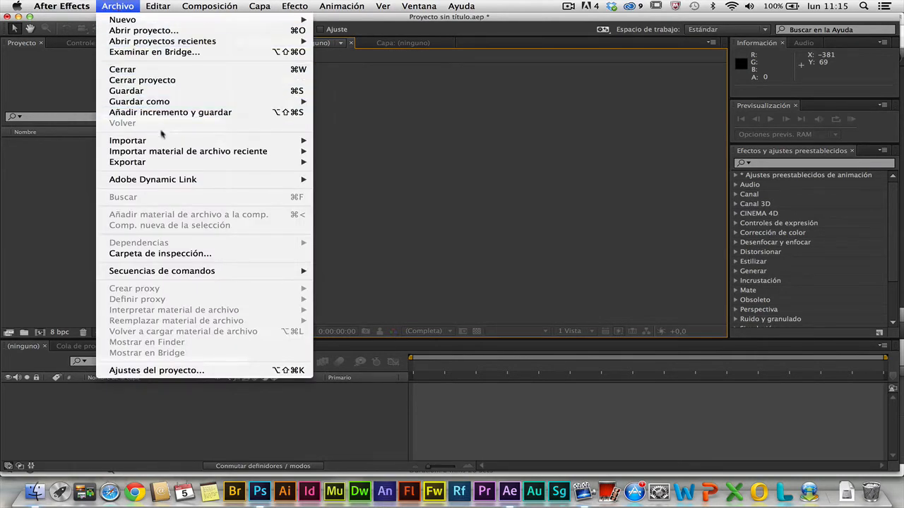
mouse_move(167, 145)
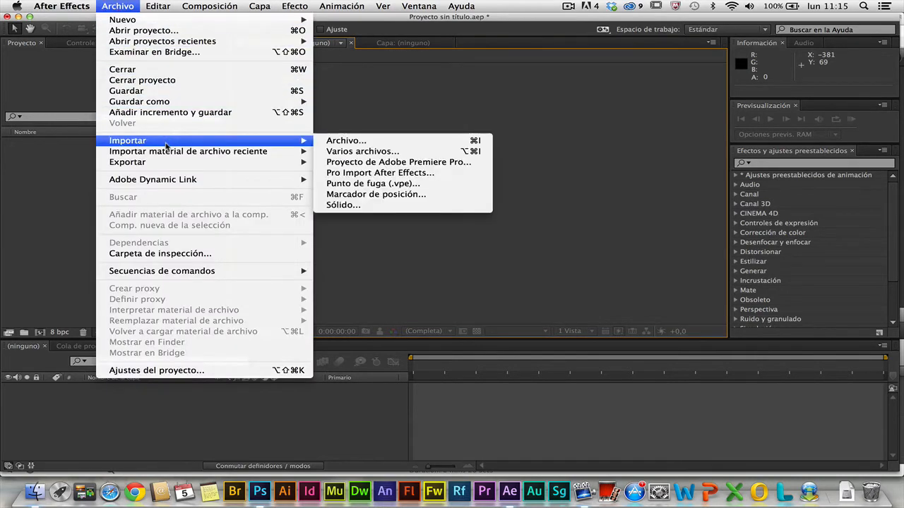
click(333, 142)
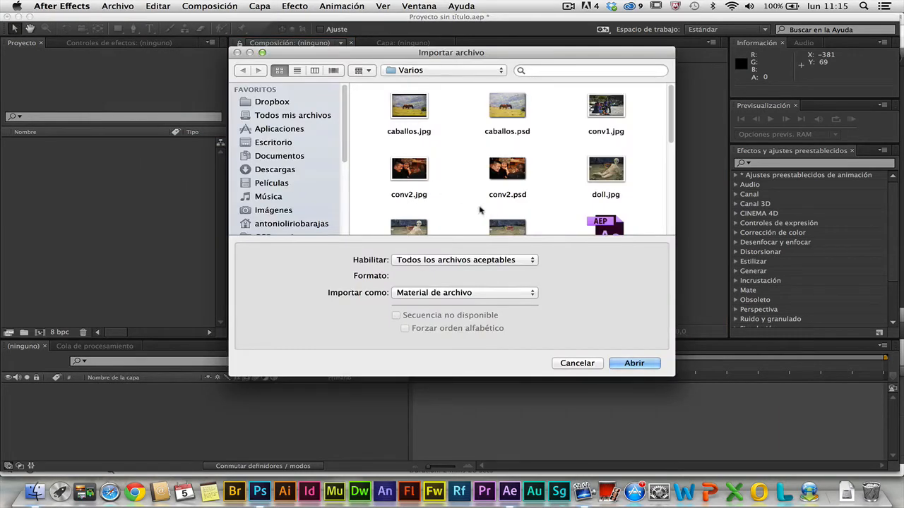
key(s)
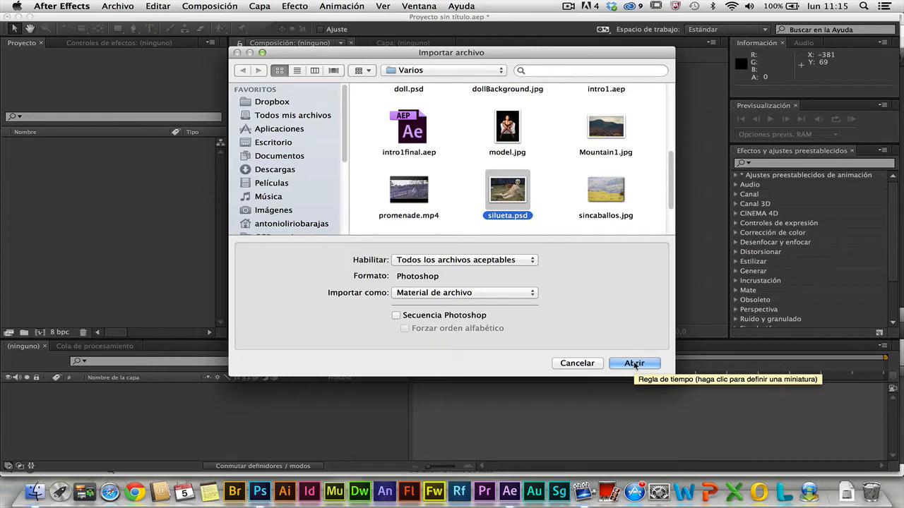
click(516, 293)
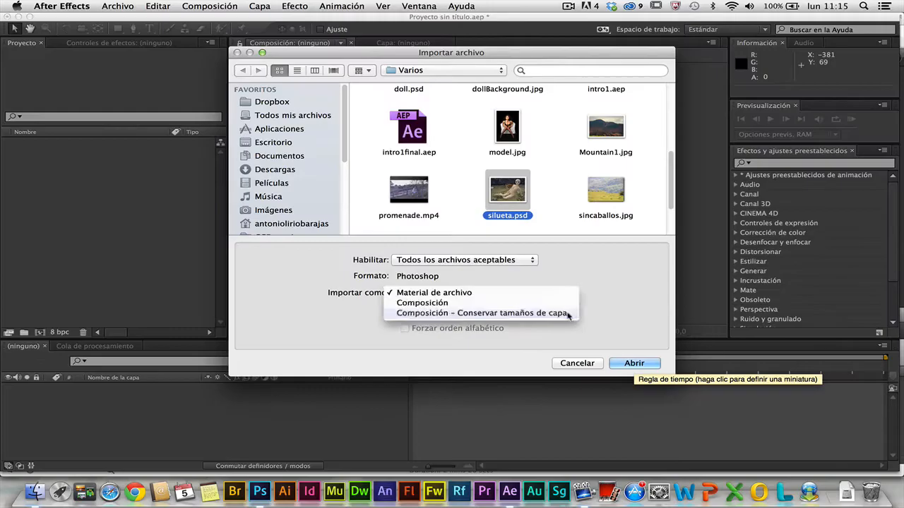
click(752, 407)
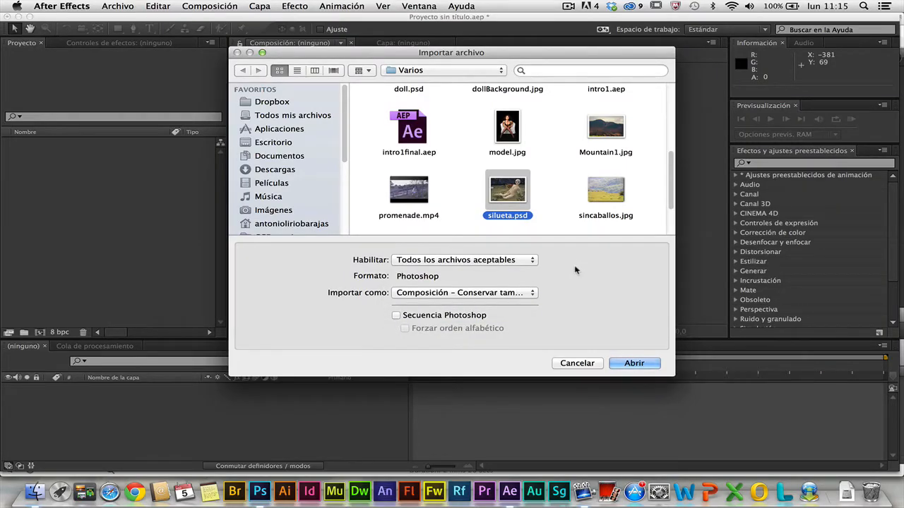
click(634, 364)
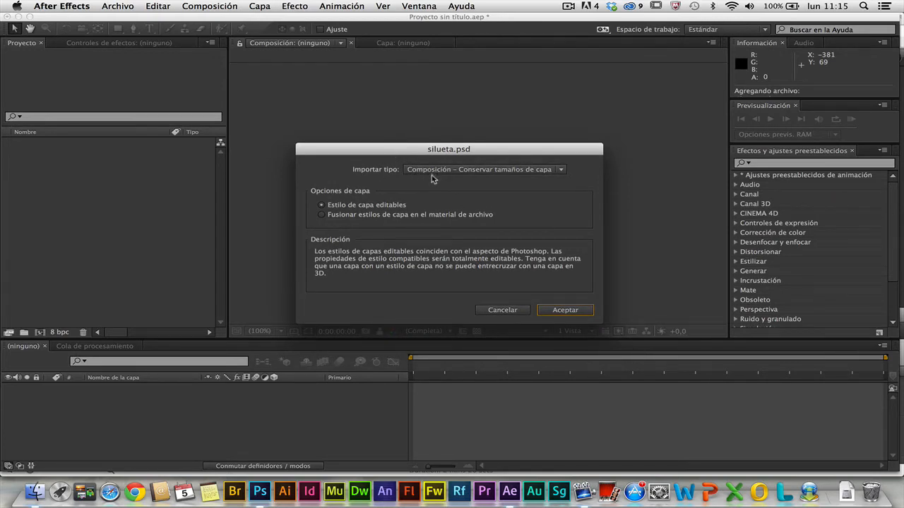
click(563, 310)
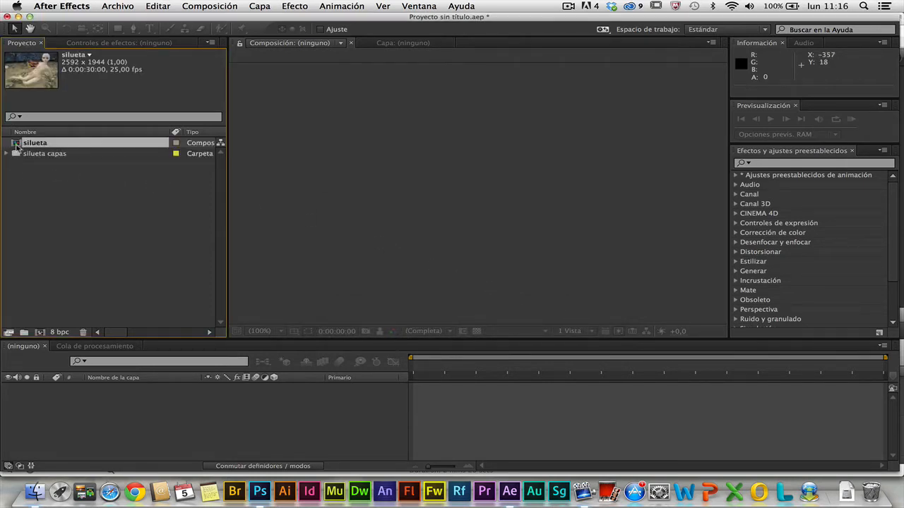
- Open the silueta composition and check Capa 1 and Fondo copia by toggling the visibility of each layer
double_click(16, 144)
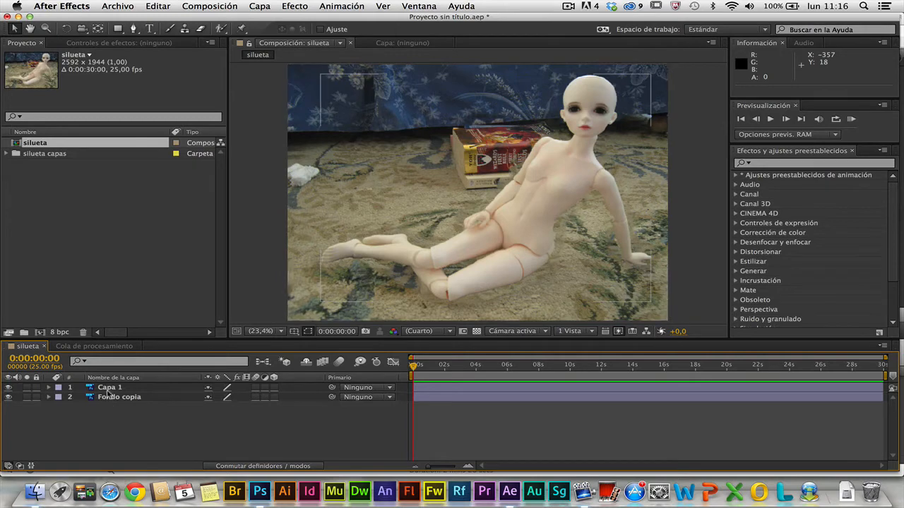
click(9, 388)
click(8, 388)
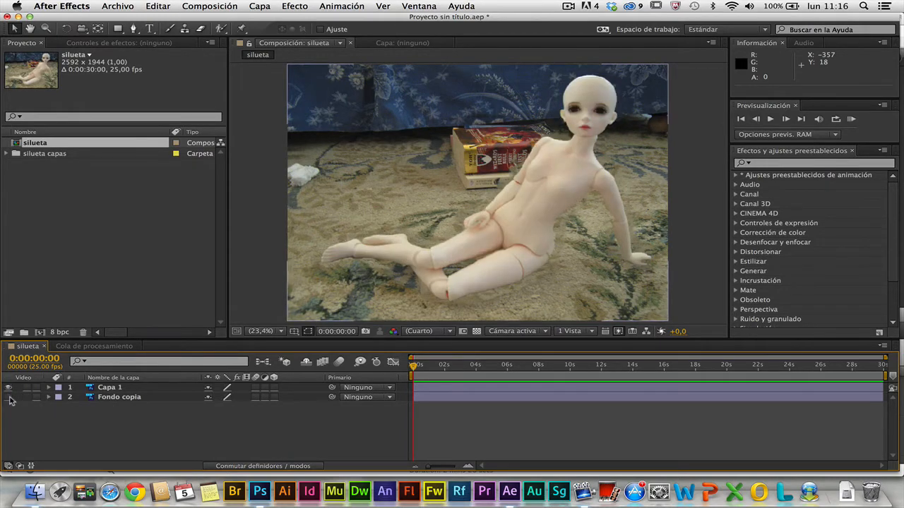
click(9, 397)
click(9, 397)
- Rename the Capa 1 layer in the silueta composition as Figura
click(100, 390)
click(103, 390)
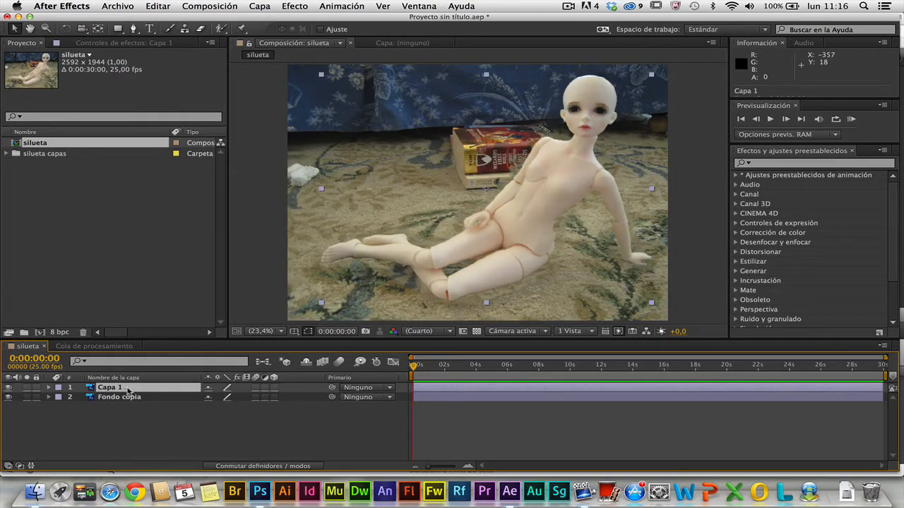
key(Return)
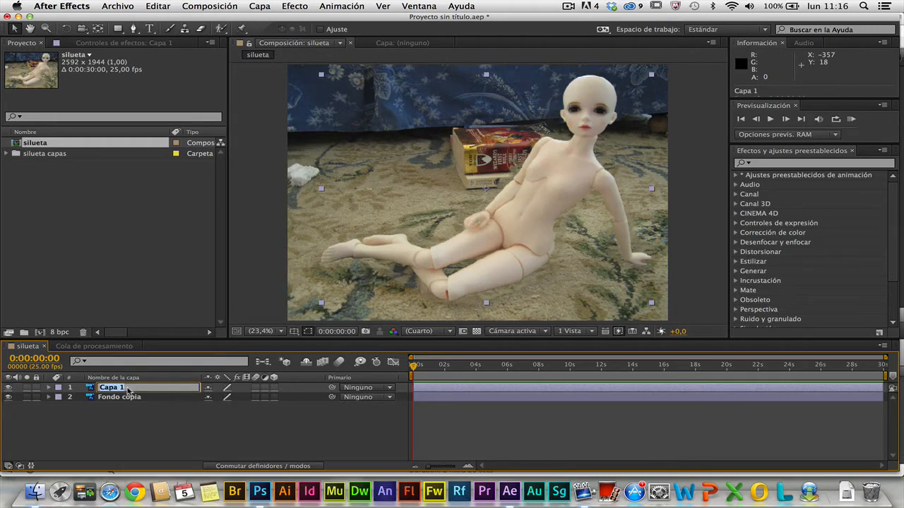
text(Figura)
key(Return)
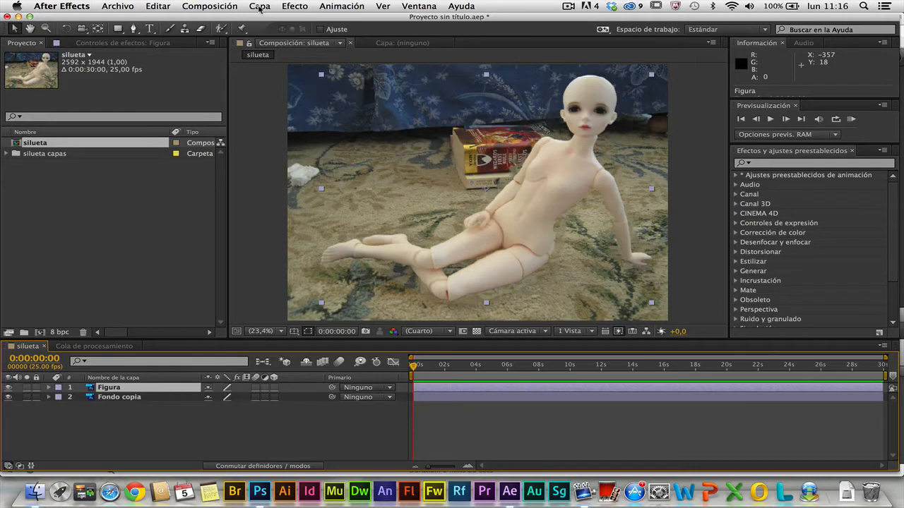
- Precompose the Figura layer as Figura Comp. 1, leaving all attributes in silueta
click(259, 6)
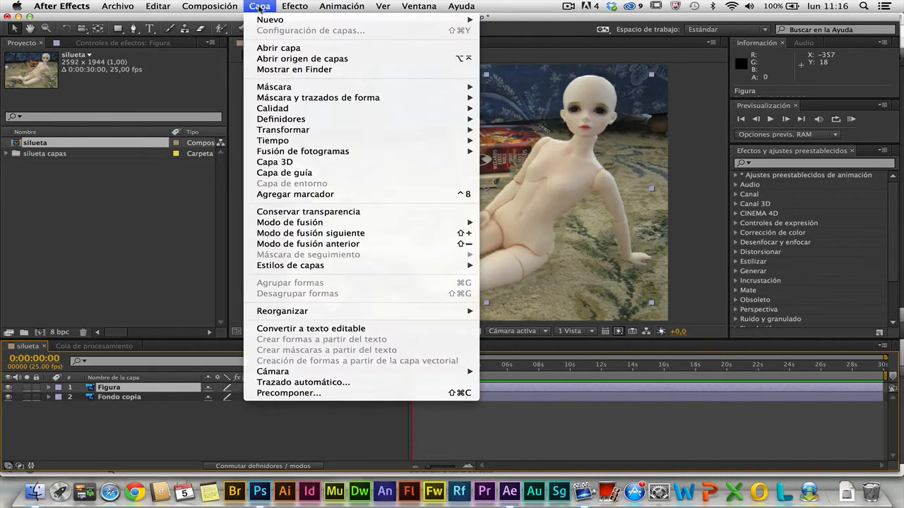
click(259, 394)
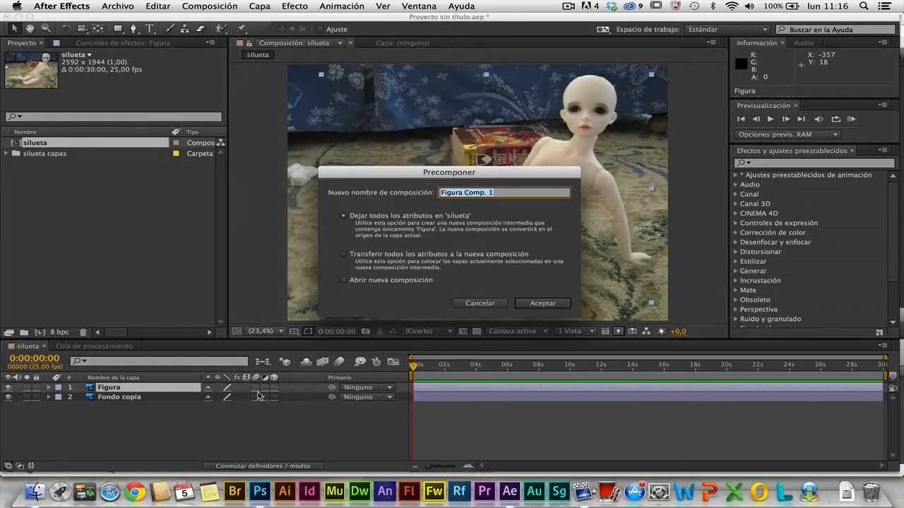
drag(370, 178, 353, 125)
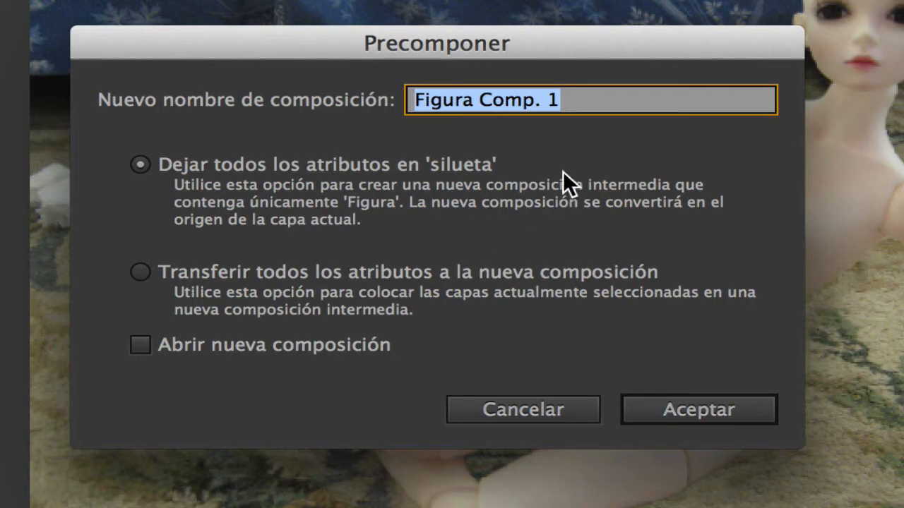
click(683, 407)
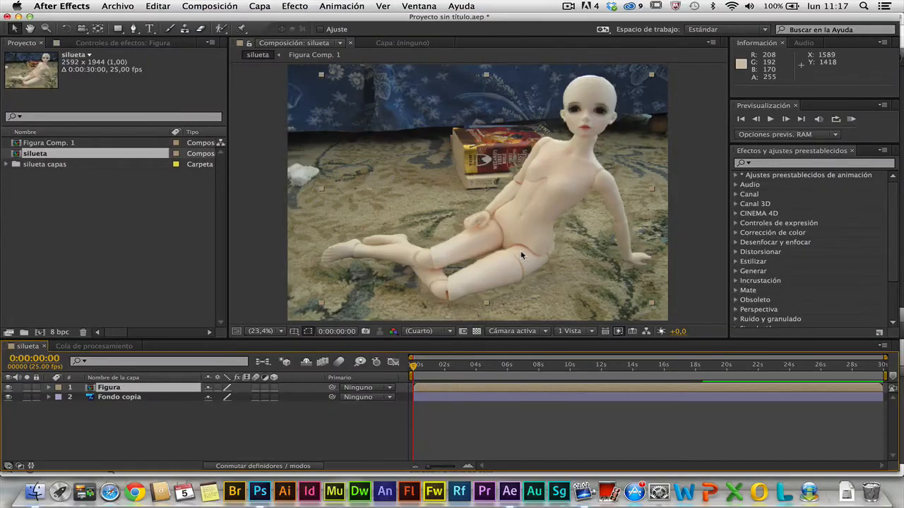
- Open the Figura Comp. 1 composition and frame the doll's face at 100% magnification
double_click(90, 393)
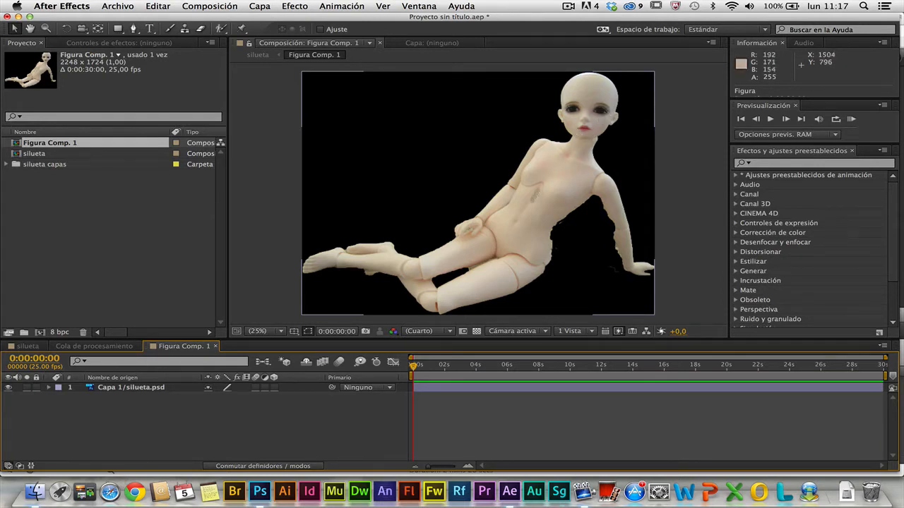
click(279, 333)
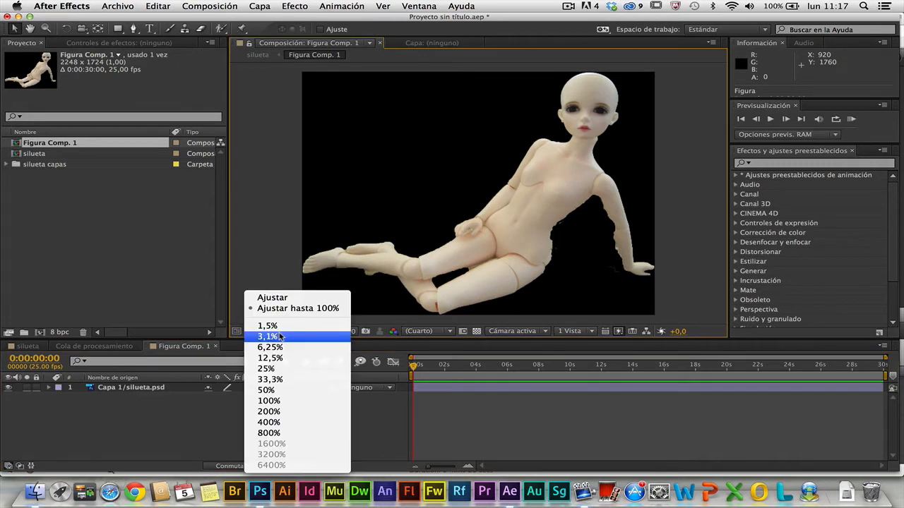
click(272, 400)
key(space)
drag(695, 103, 344, 261)
drag(486, 111, 445, 273)
drag(511, 165, 458, 210)
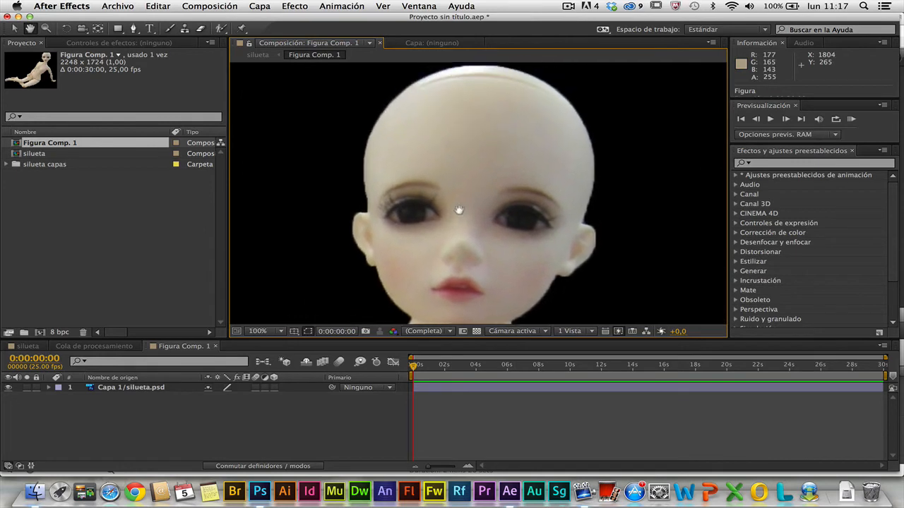
- Apply the Licuar effect to the Capa 1/silueta.psd layer and undo the trial warp
click(476, 164)
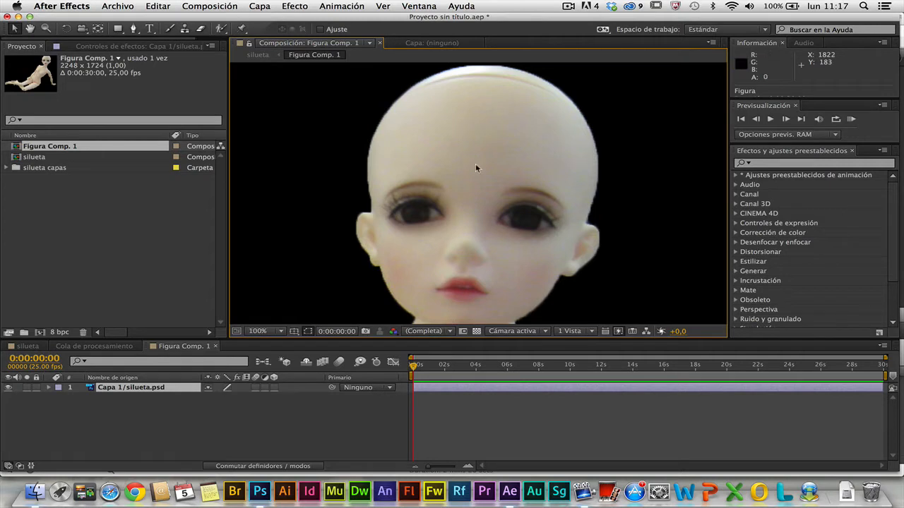
click(761, 164)
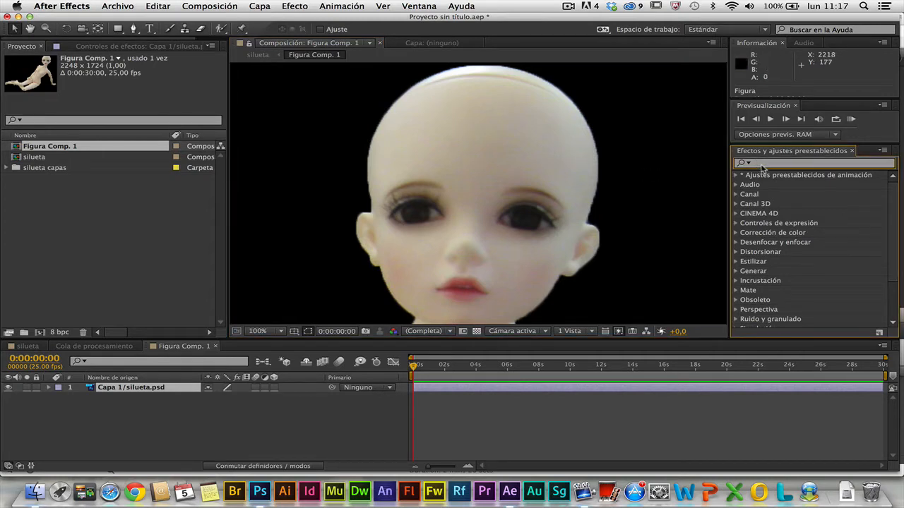
text(licu)
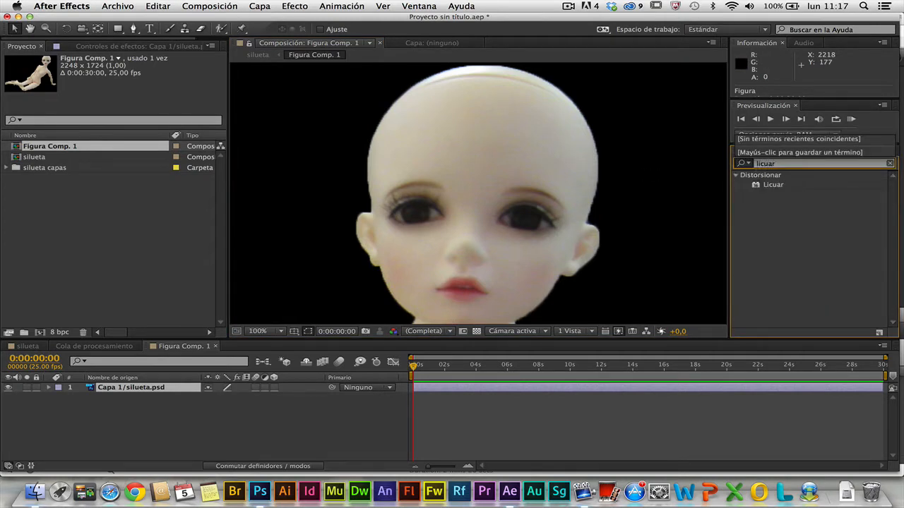
text(ar)
drag(770, 185, 161, 392)
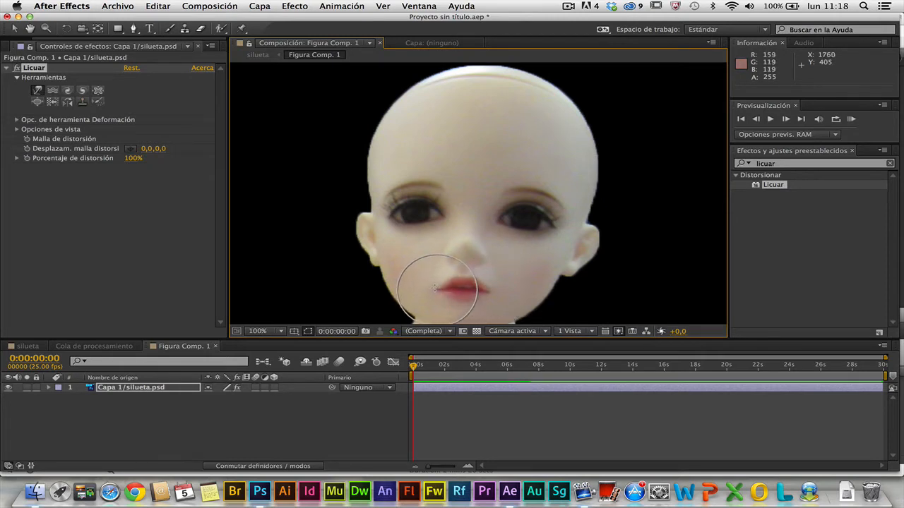
key(super+z)
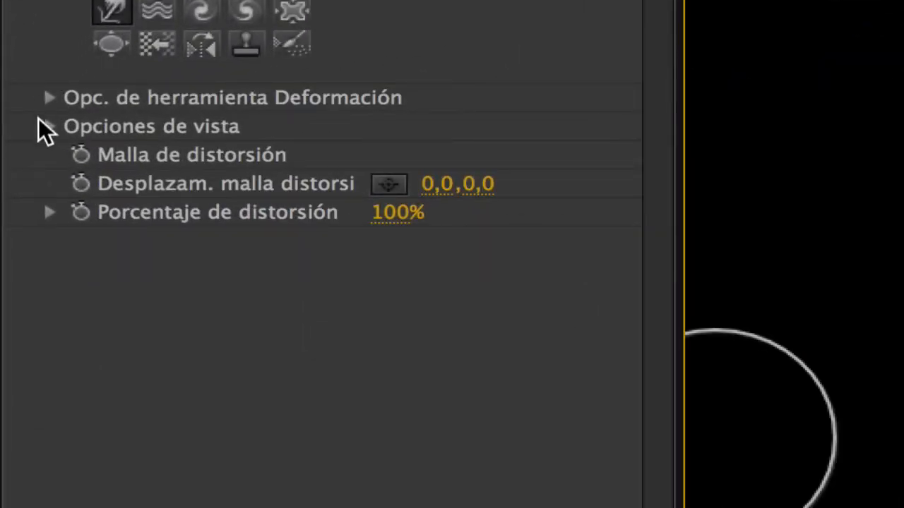
- Start keyframing Malla de distorsión at 0:00:00:00 and warp the mouth corners upward into a smile at 0:00:02:00
click(81, 159)
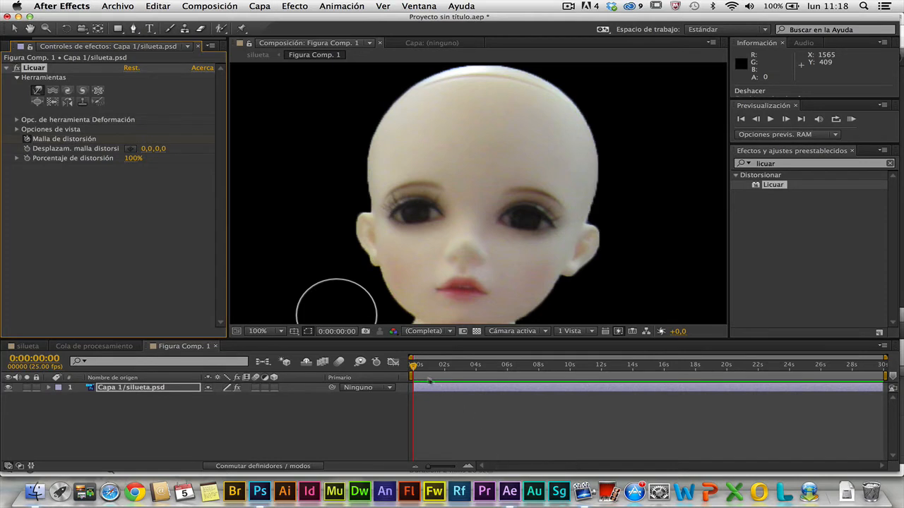
drag(414, 372, 444, 371)
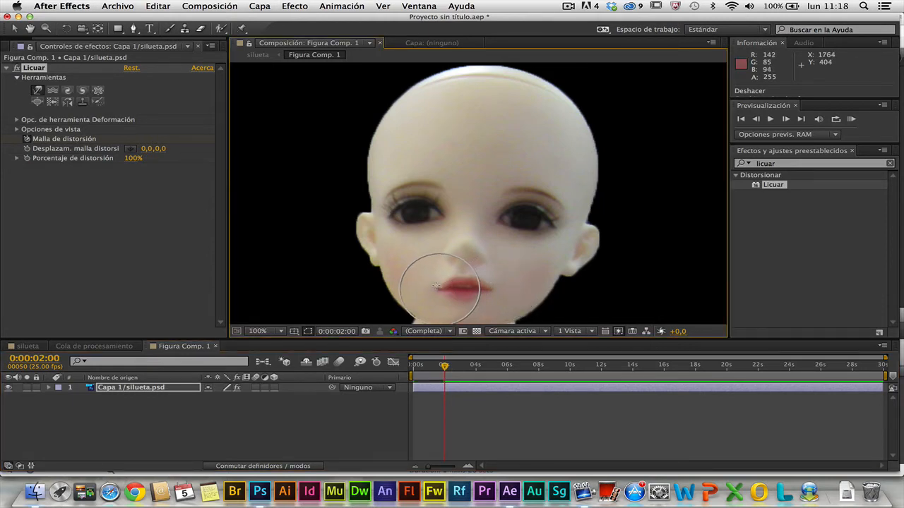
drag(430, 281, 428, 276)
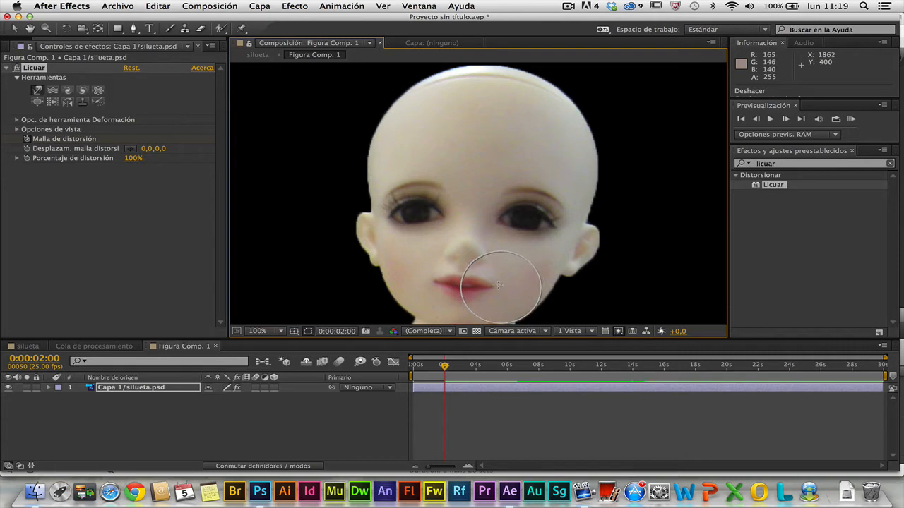
mouse_move(443, 367)
mouse_down()
mouse_move(414, 372)
mouse_move(444, 370)
mouse_up()
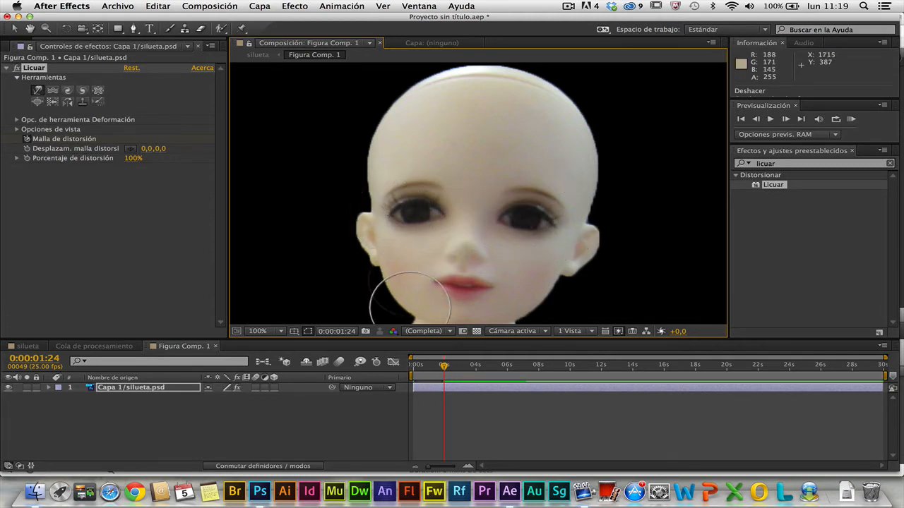
- Warp both of the doll's eyes nearly closed at 0:00:02:14 with the Licuar deformation tool
drag(444, 366, 455, 367)
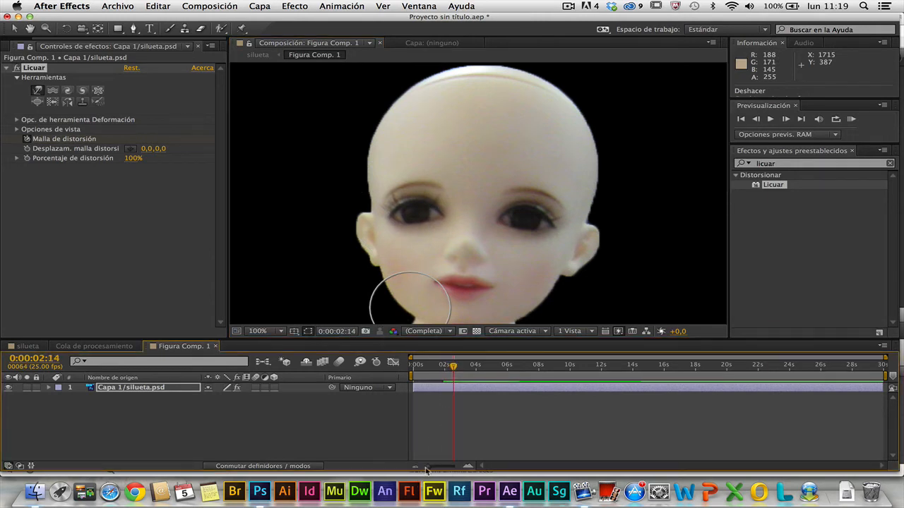
drag(428, 466, 440, 469)
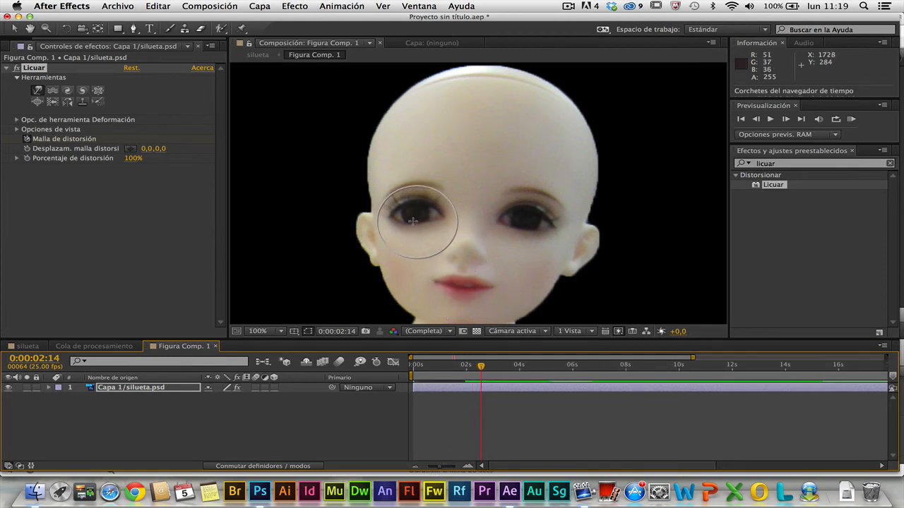
mouse_move(414, 223)
mouse_down()
mouse_move(416, 200)
mouse_move(429, 206)
mouse_move(403, 224)
mouse_move(403, 200)
mouse_move(425, 219)
mouse_move(398, 218)
mouse_move(403, 203)
mouse_move(398, 218)
mouse_move(416, 212)
mouse_up()
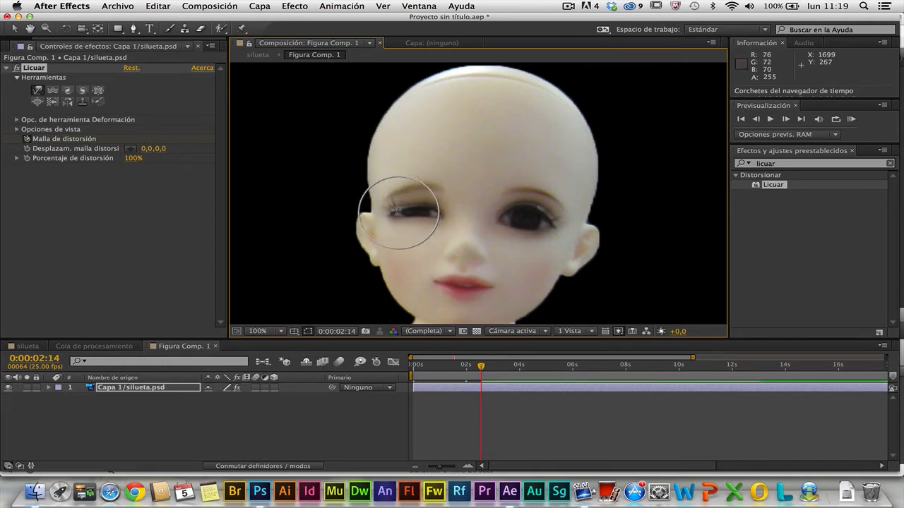
mouse_move(429, 212)
mouse_down()
mouse_move(395, 212)
mouse_move(424, 214)
mouse_up()
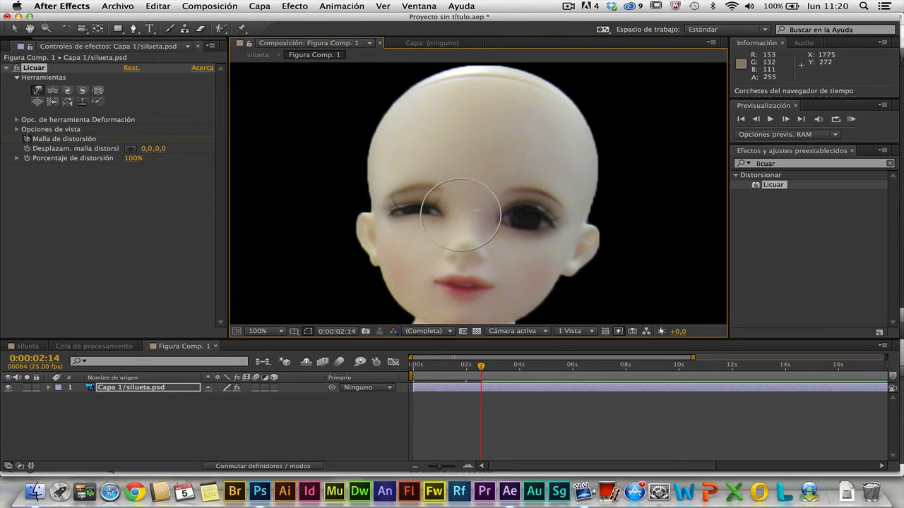
mouse_move(503, 220)
mouse_down()
mouse_move(529, 218)
mouse_move(534, 229)
mouse_move(545, 221)
mouse_move(513, 198)
mouse_move(516, 221)
mouse_up()
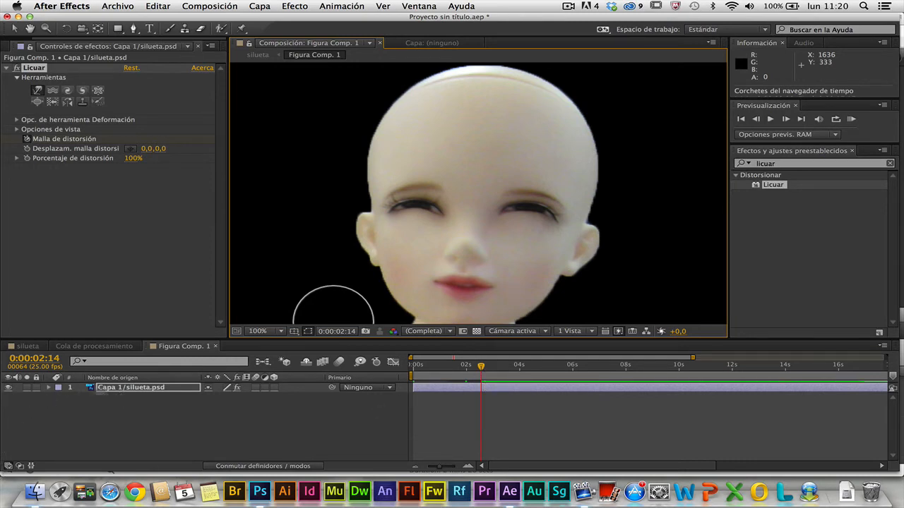
- Reveal the layer's keyframes and copy the Malla de distorsión keyframe at 0:00:02:00
click(147, 390)
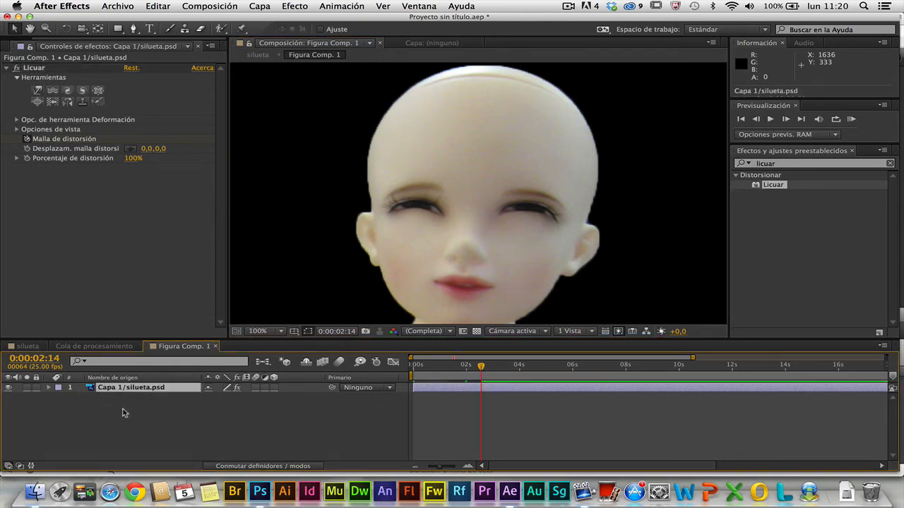
key(u)
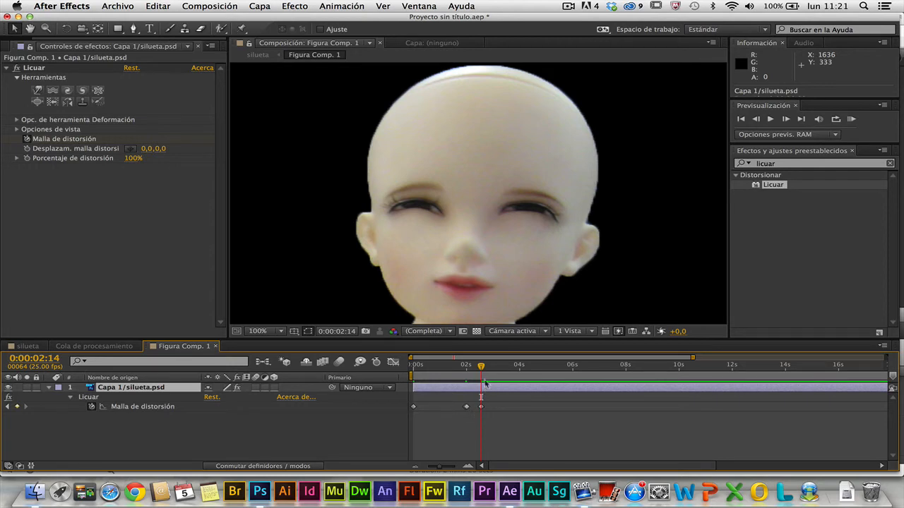
drag(482, 368, 466, 385)
drag(439, 467, 453, 468)
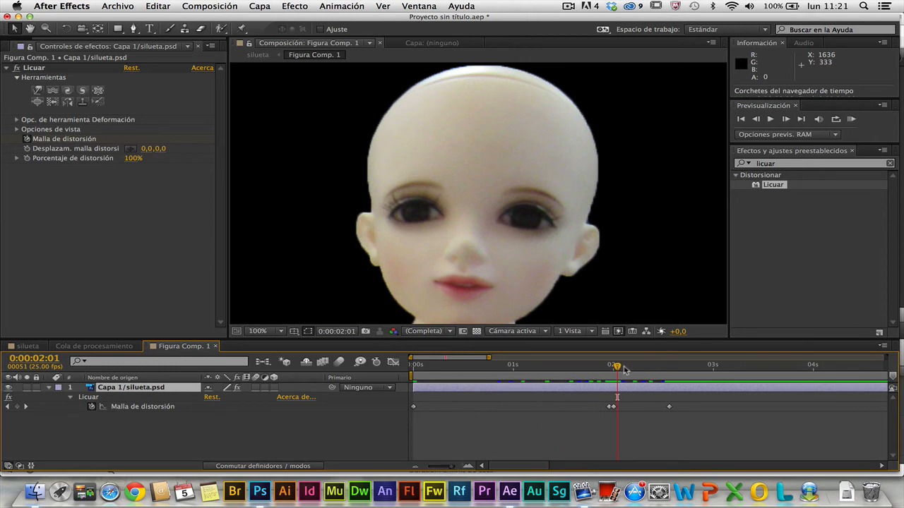
drag(617, 368, 613, 369)
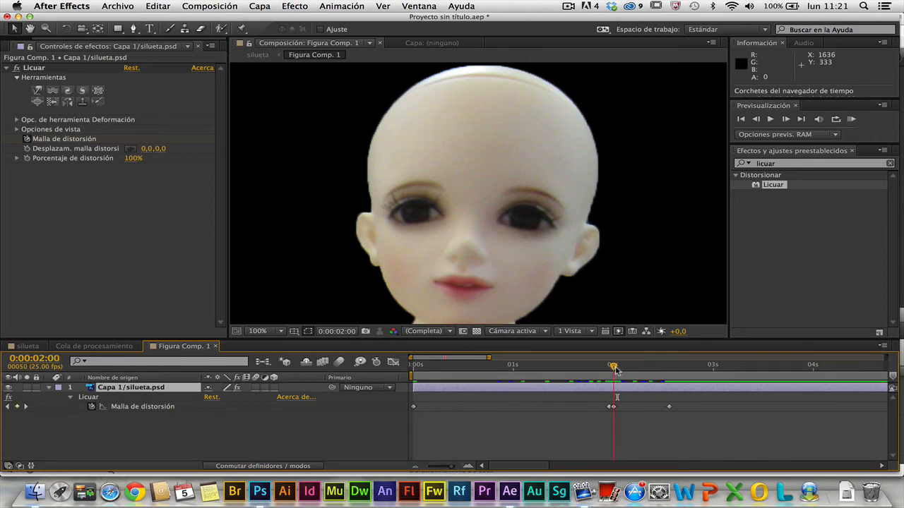
click(612, 407)
drag(614, 409, 612, 410)
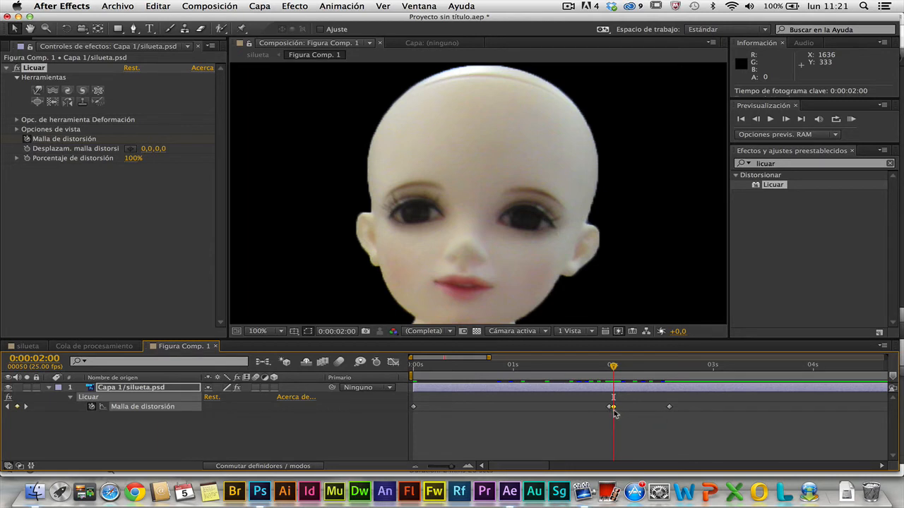
key(super+c)
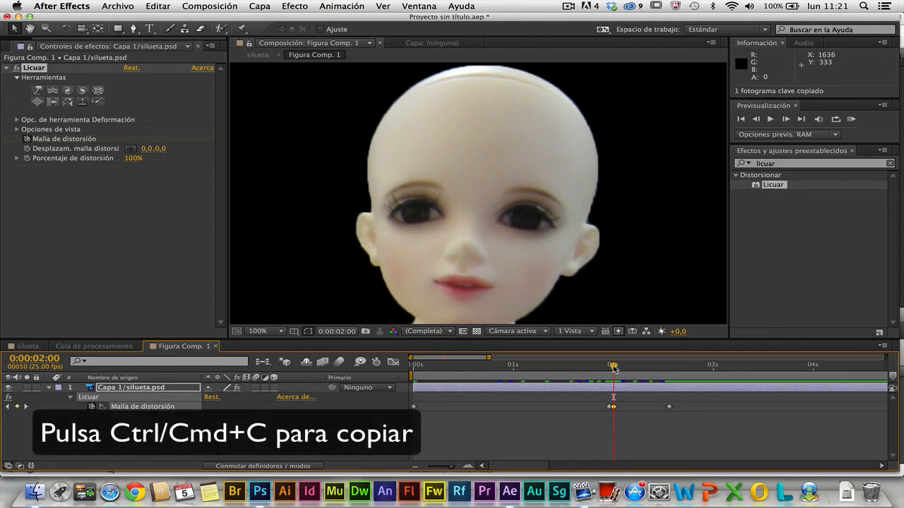
- Paste the copied open-eyes keyframe at 0:00:03:00 to reopen the doll's eyes
drag(613, 367, 698, 372)
click(699, 408)
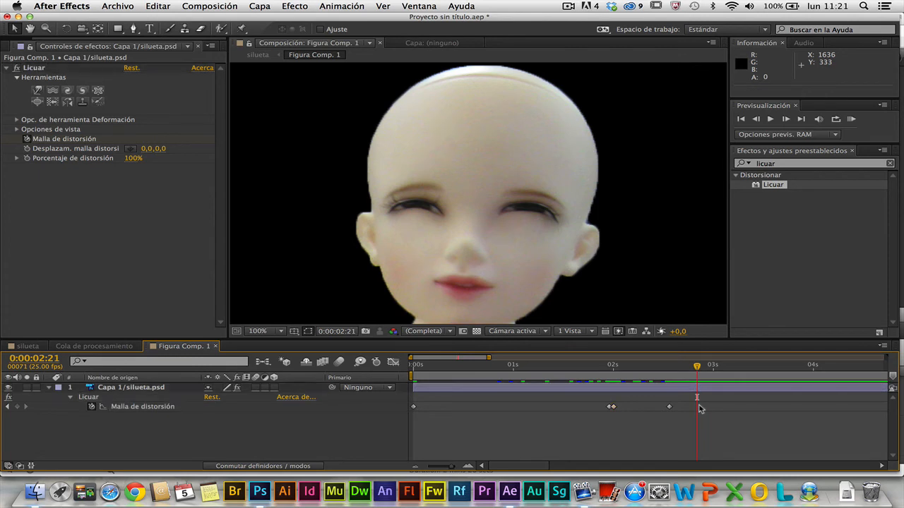
key(super+v)
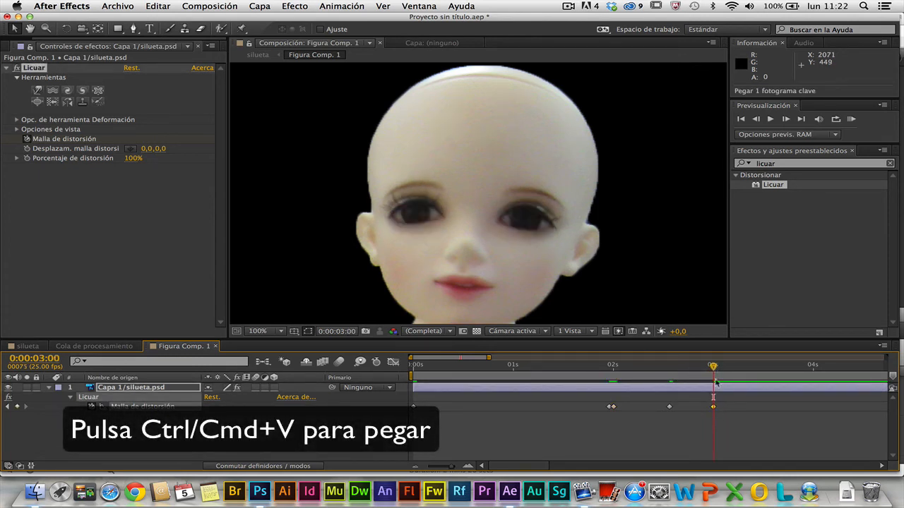
- Show the whole doll at 25% magnification and scrub through the start of the facial animation
drag(713, 367, 424, 401)
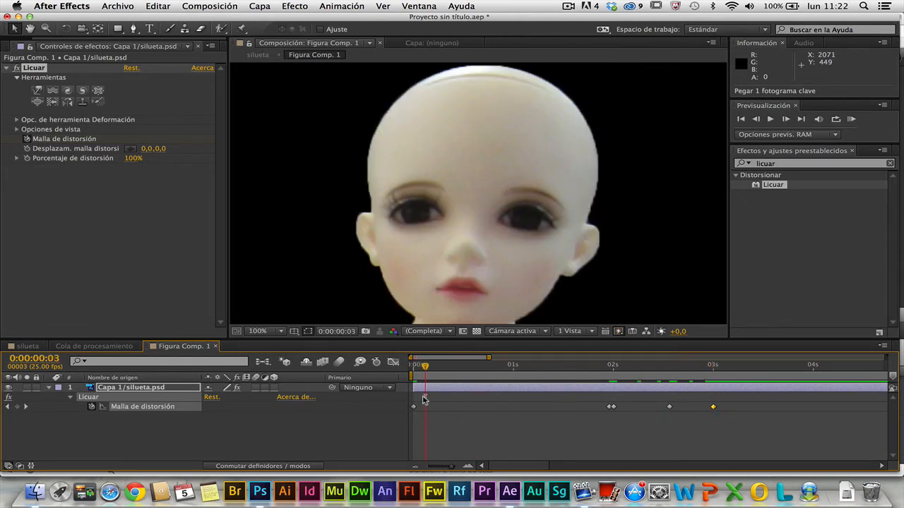
click(258, 331)
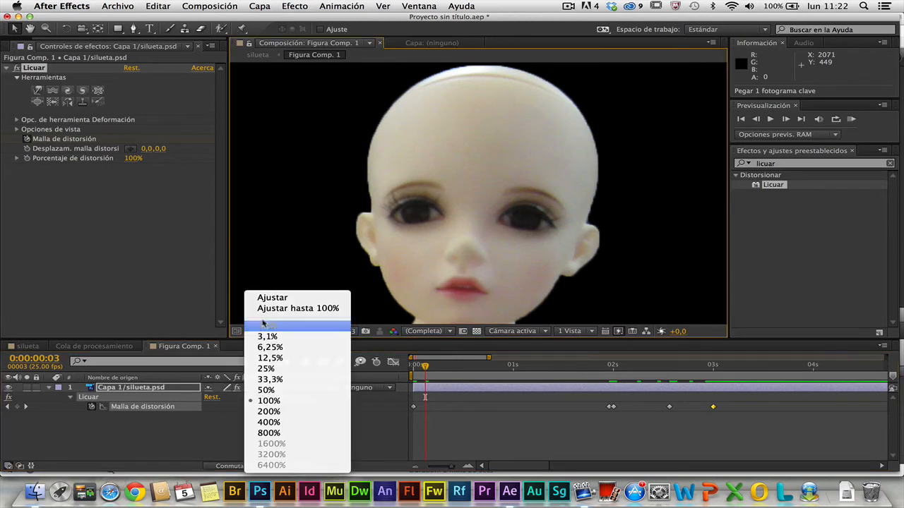
click(265, 369)
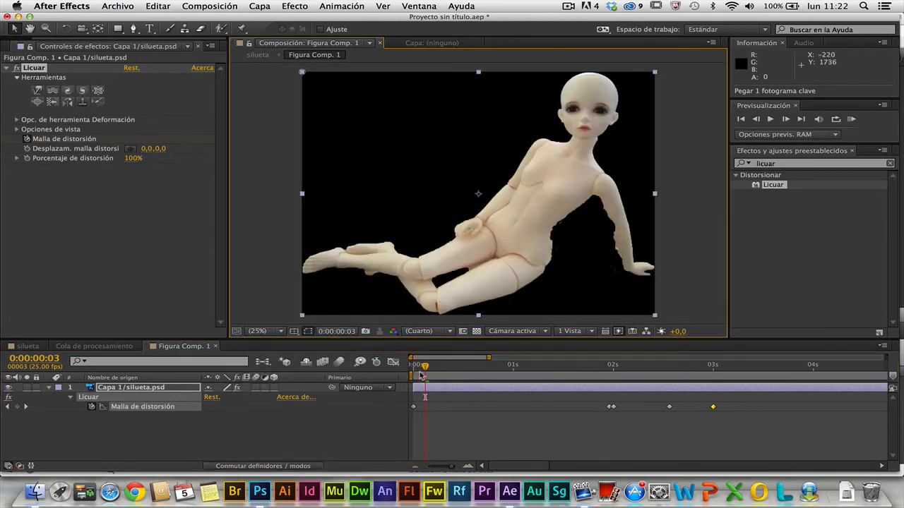
drag(425, 369, 489, 374)
mouse_move(545, 382)
mouse_down()
mouse_move(646, 388)
mouse_move(650, 368)
mouse_move(660, 368)
mouse_move(599, 377)
mouse_up()
- Render a RAM preview from the first frame and play back the facial animation
click(851, 120)
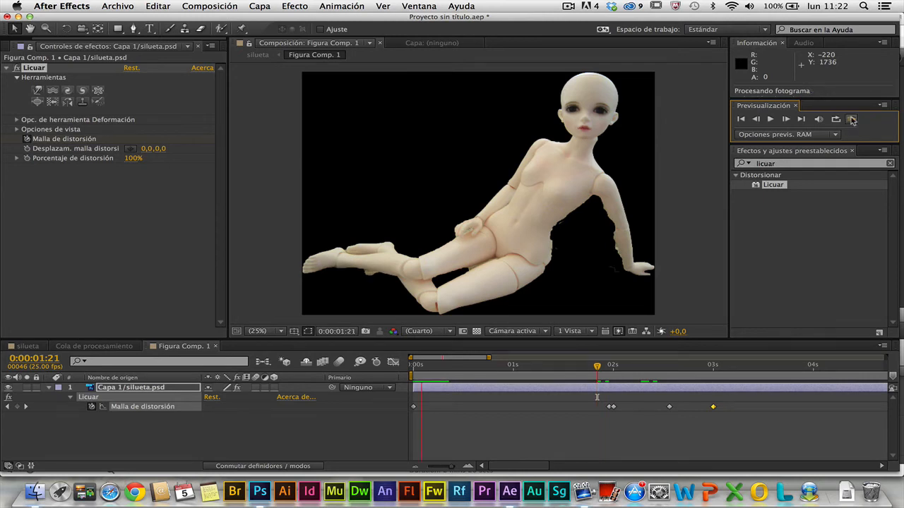
click(597, 367)
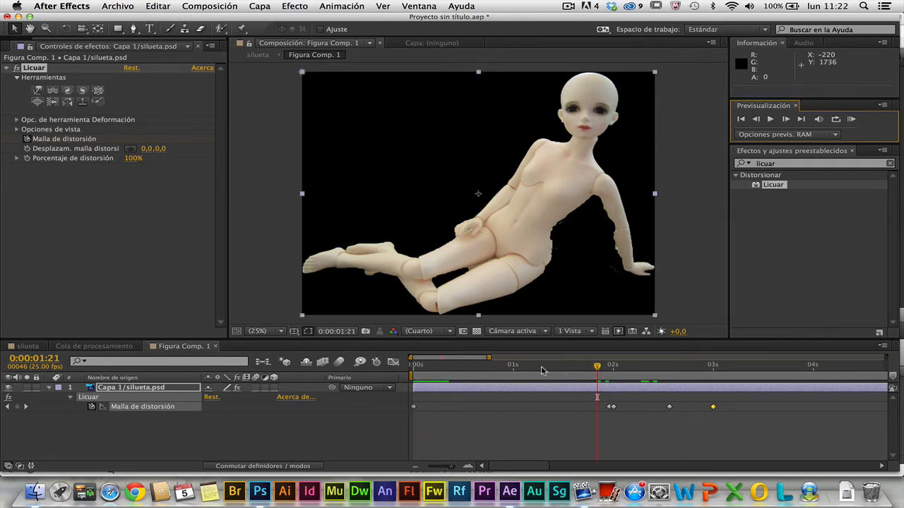
click(741, 119)
click(851, 120)
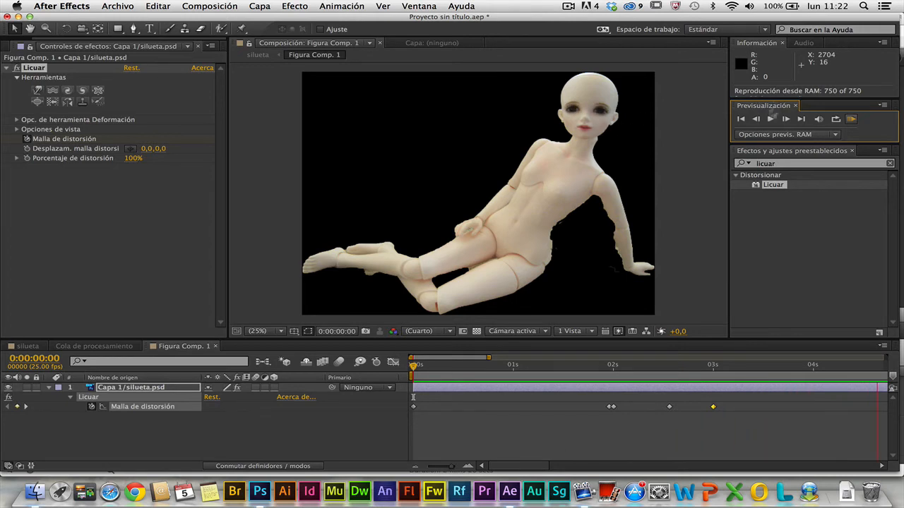
click(741, 120)
click(770, 119)
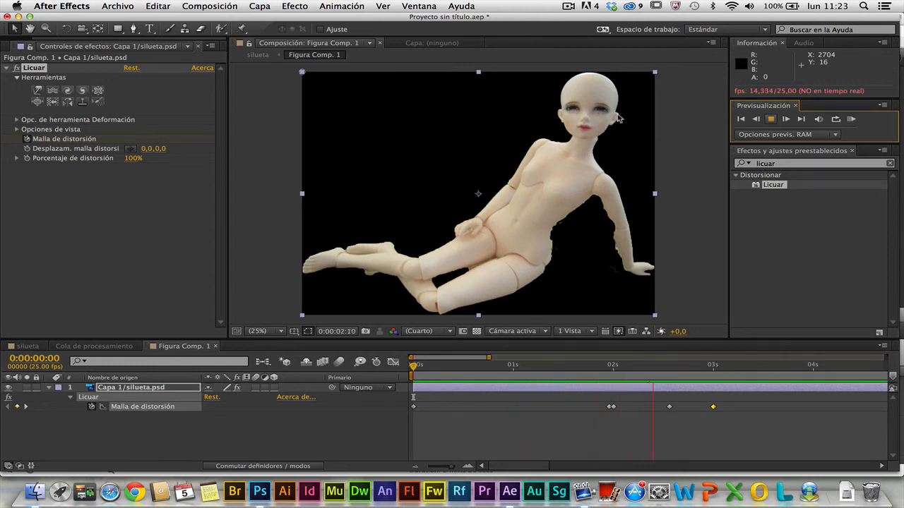
click(771, 120)
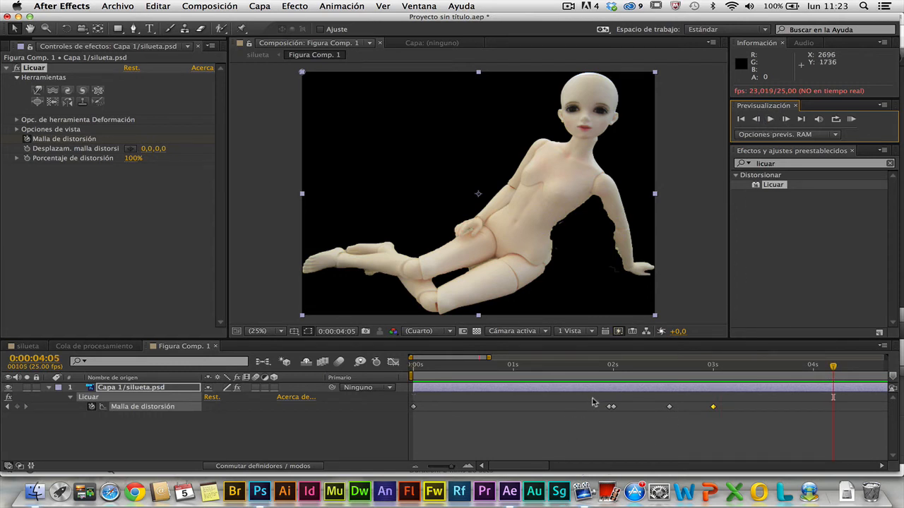
- Shift all Malla de distorsión keyframes after the first one earlier, placing the last two at 0:00:00:21 and 0:00:01:05
click(612, 407)
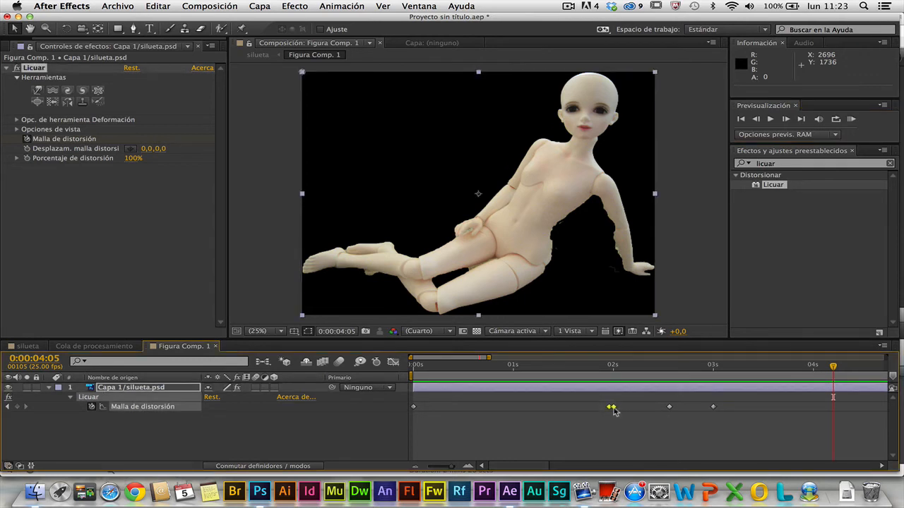
drag(597, 396, 747, 432)
drag(613, 408, 462, 413)
click(565, 417)
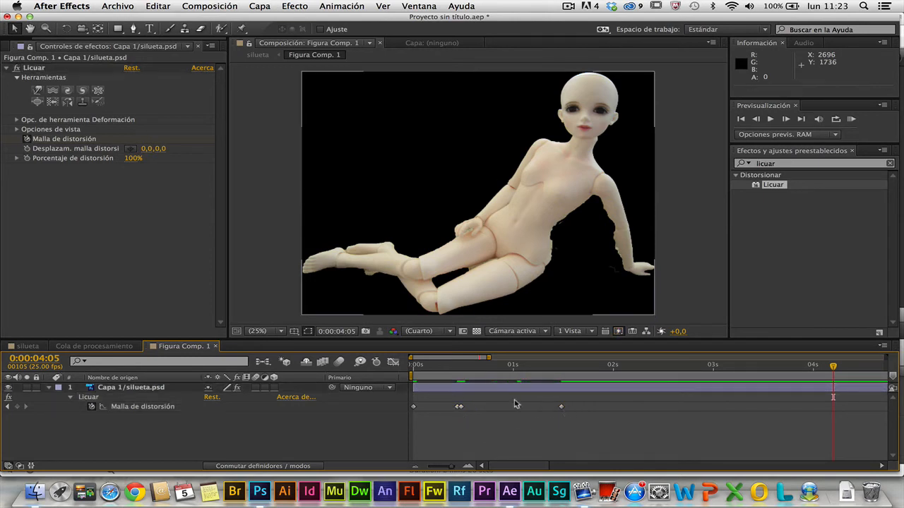
drag(517, 408, 498, 409)
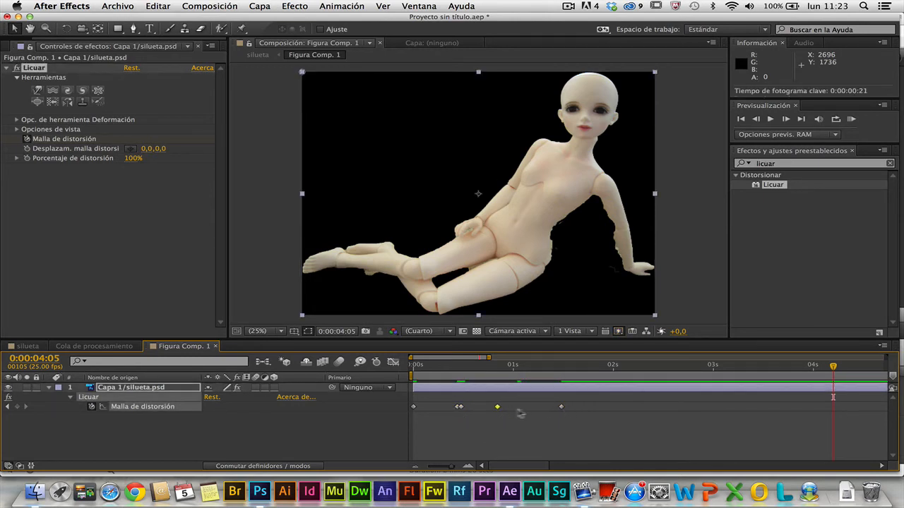
drag(558, 408, 533, 408)
- Preview the retimed facial animation from the beginning
click(741, 118)
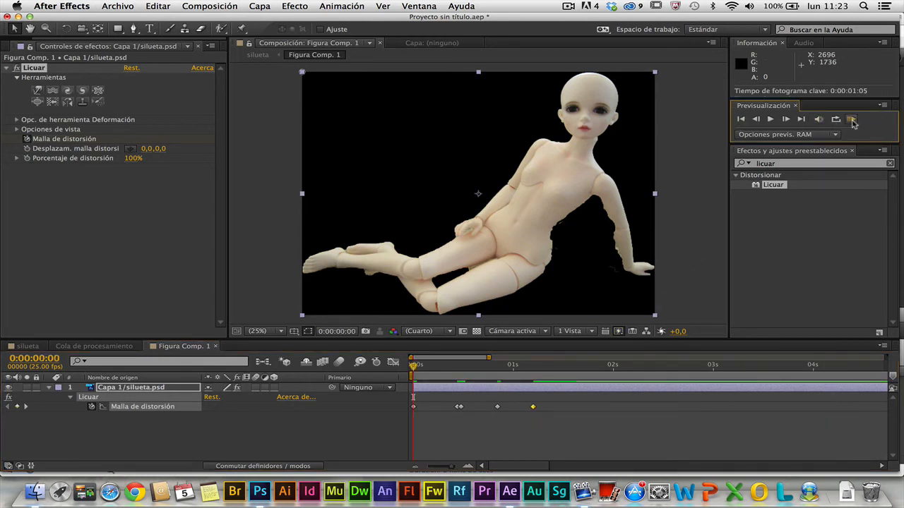
click(852, 120)
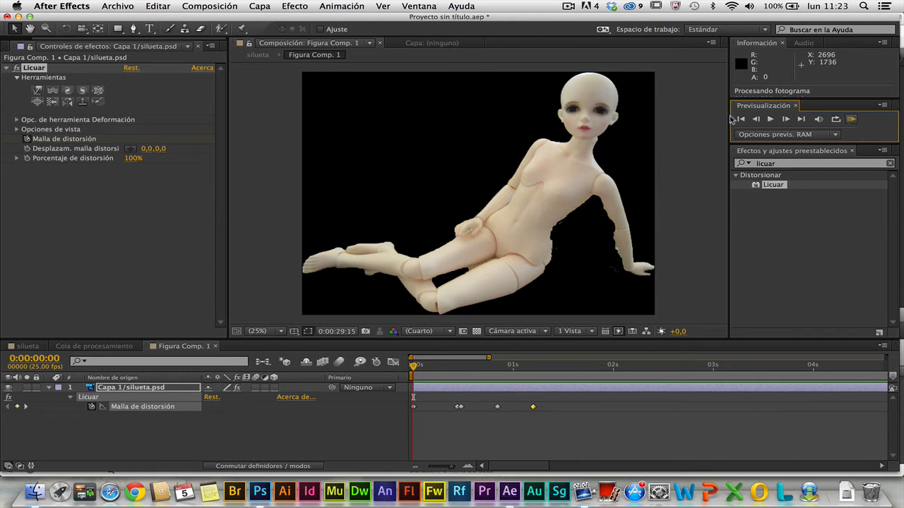
click(771, 119)
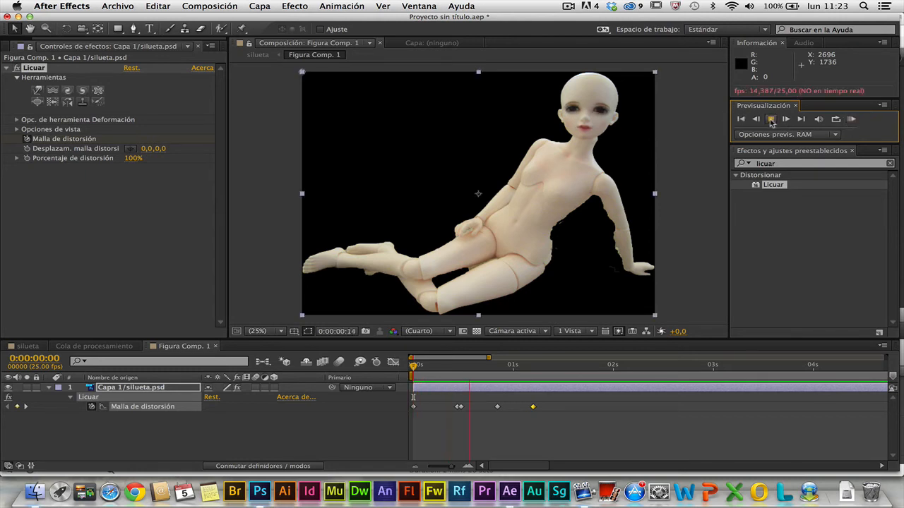
click(771, 120)
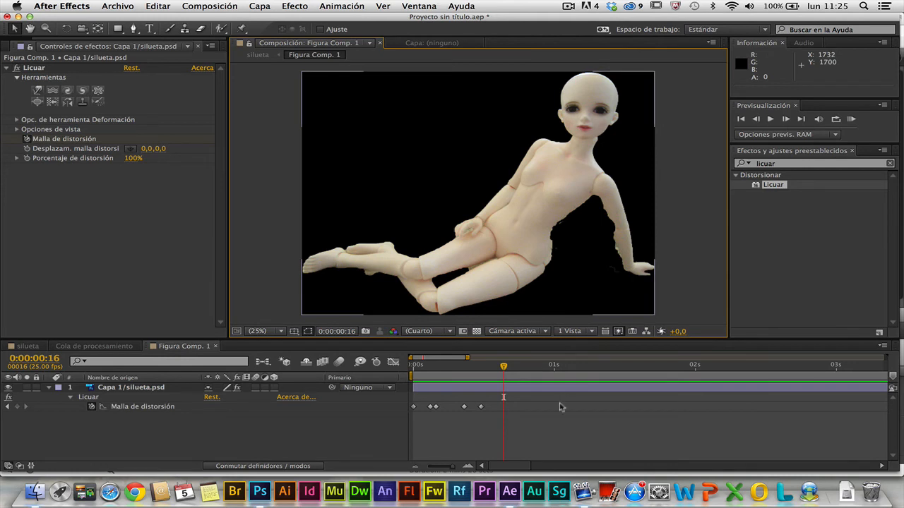
- Copy the last two Malla de distorsión keyframes and paste them at 0:00:00:16
drag(456, 403, 487, 418)
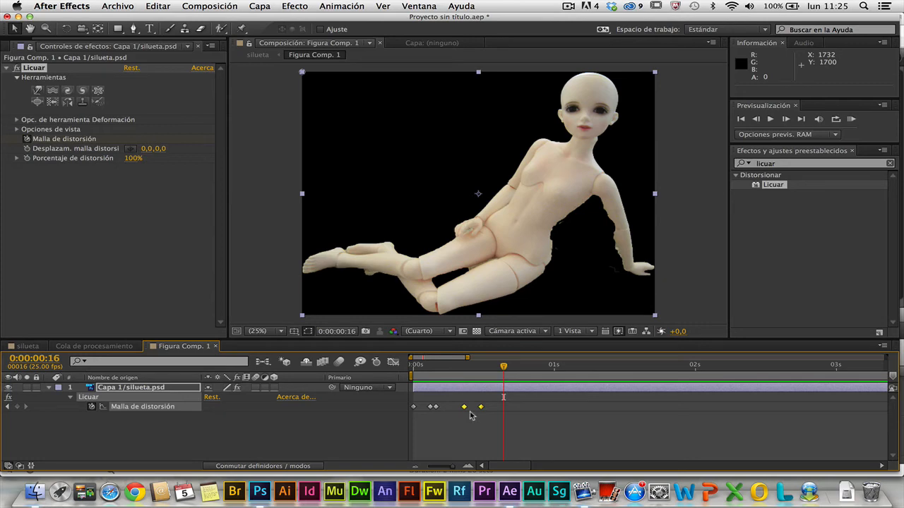
click(160, 7)
click(169, 72)
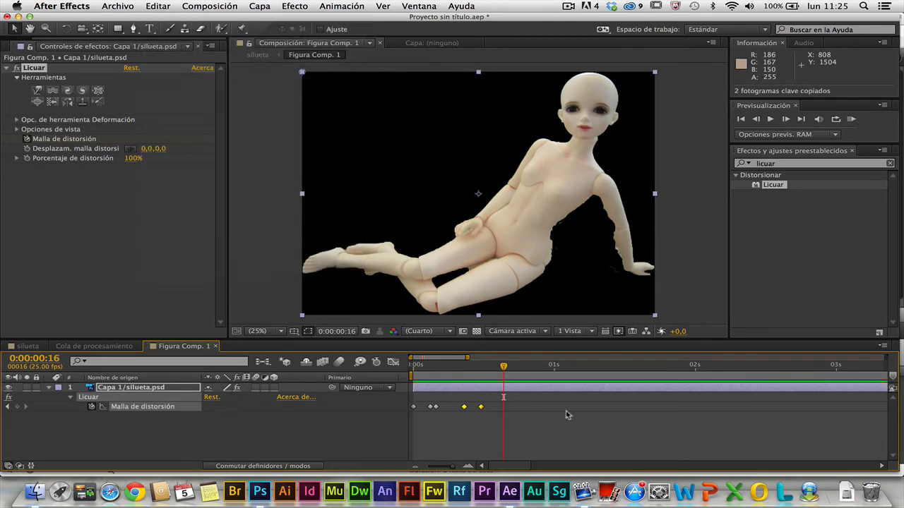
click(159, 6)
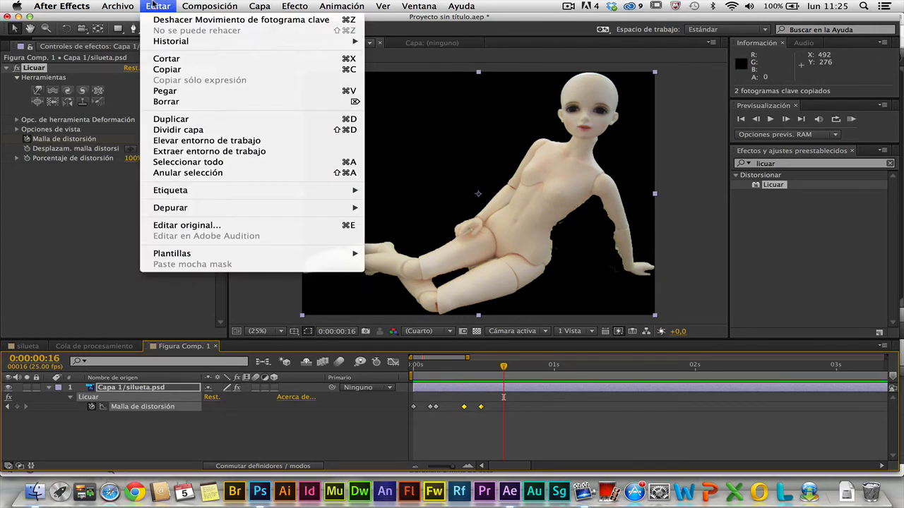
click(171, 93)
- Paste the copied pair of Malla de distorsión keyframes again at 0:00:00:22 and at 0:00:01:03
key(Page_Down)
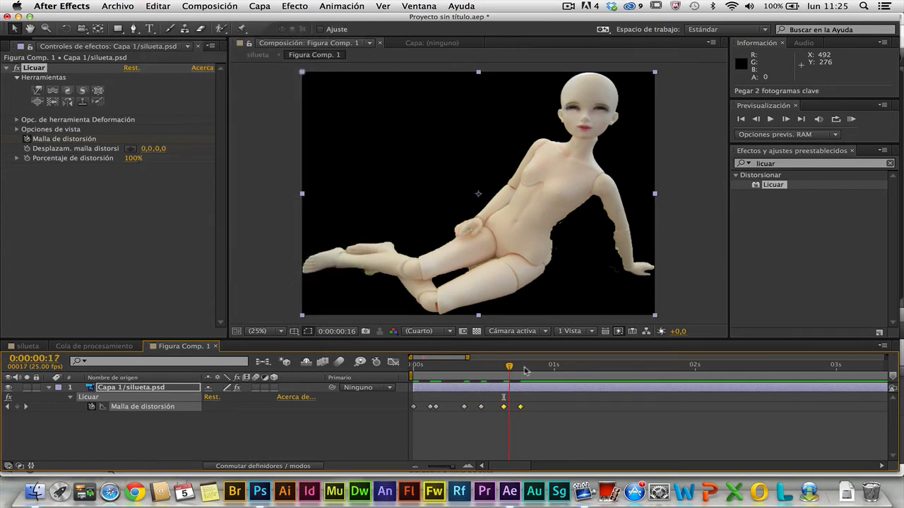
click(538, 368)
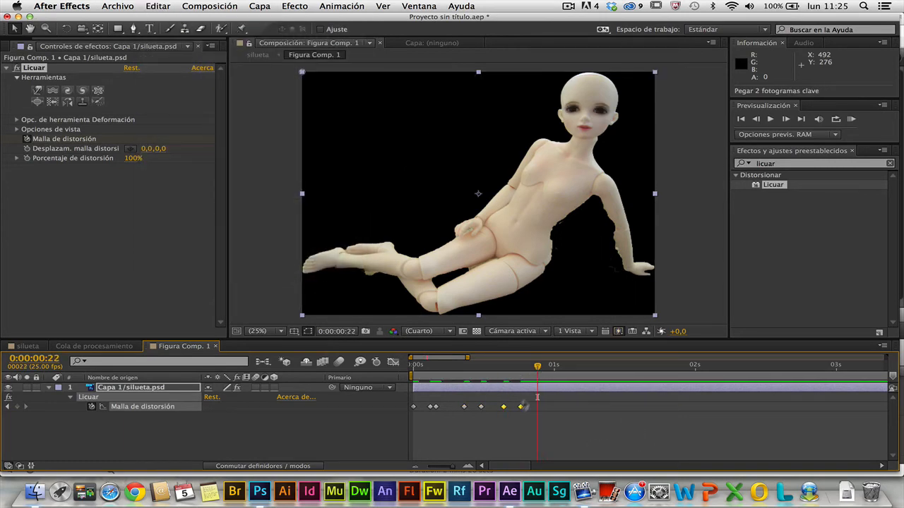
click(161, 6)
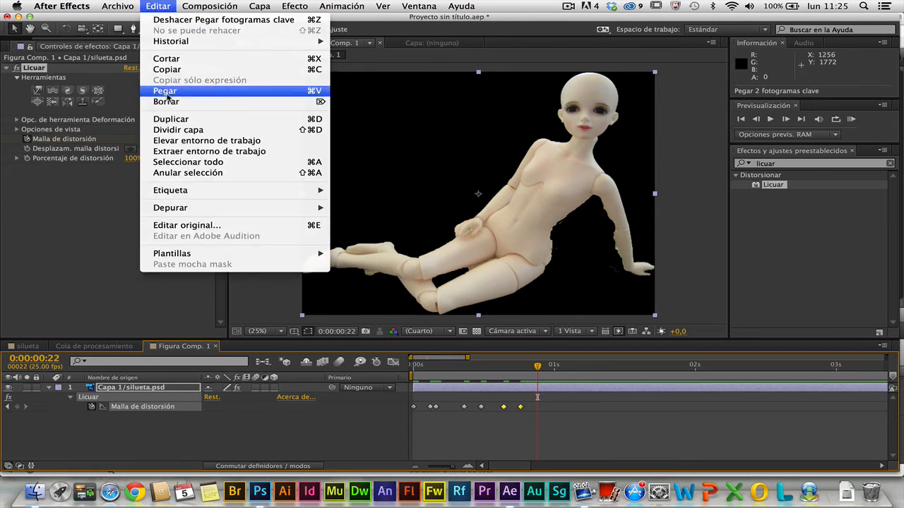
click(168, 91)
drag(538, 368, 574, 371)
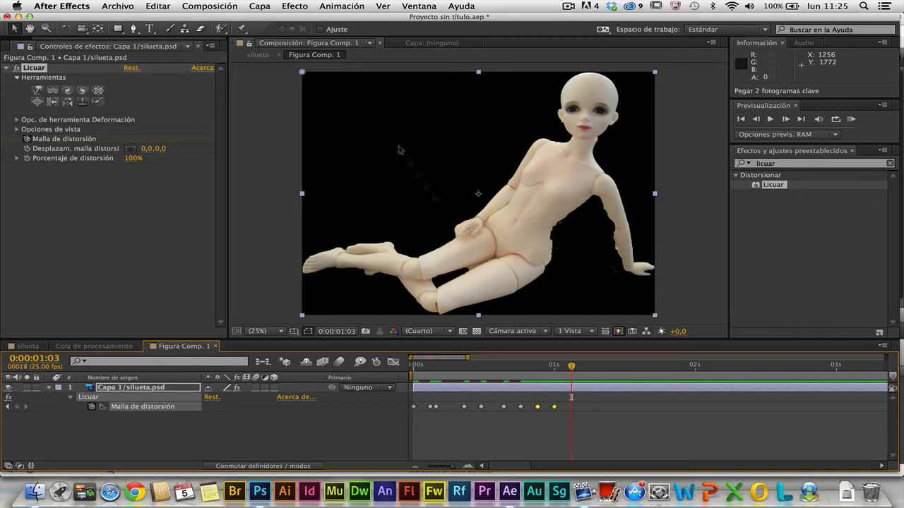
click(147, 5)
click(147, 6)
click(147, 6)
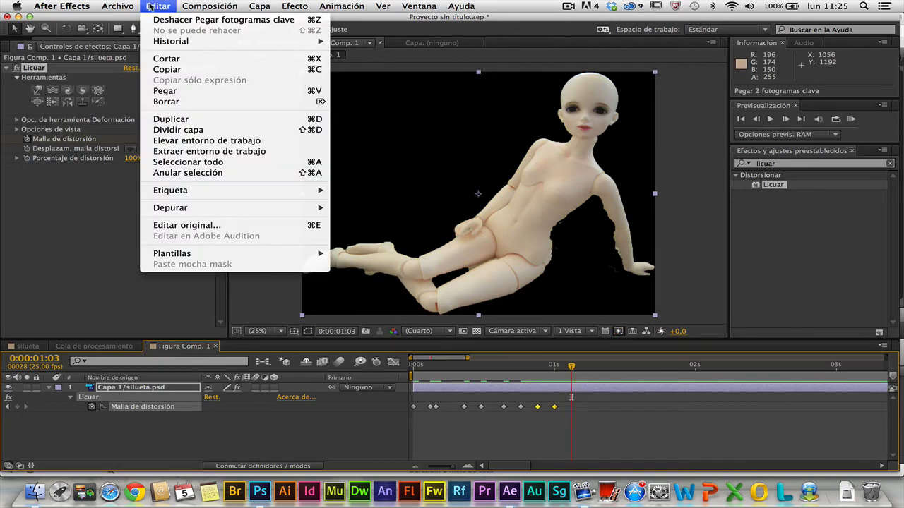
click(161, 91)
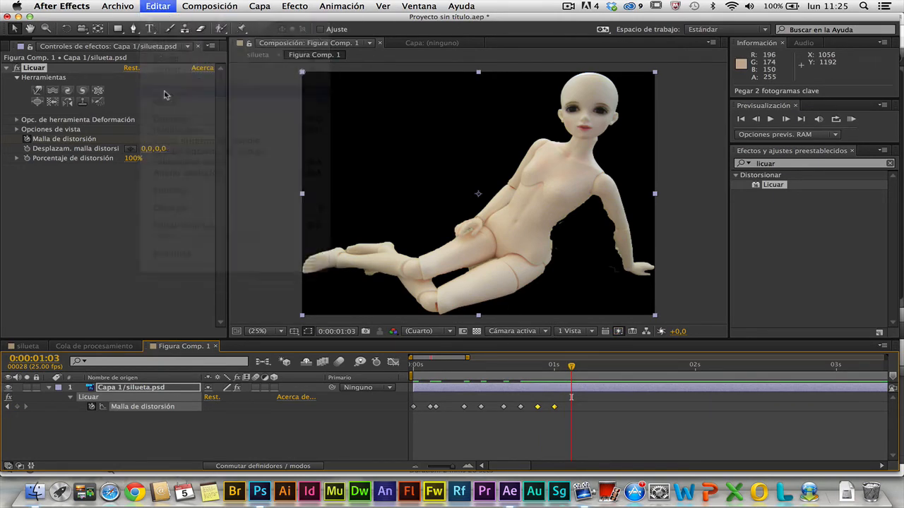
- Deselect the keyframes, render a RAM preview and play back the repeated blinking
click(623, 437)
click(836, 119)
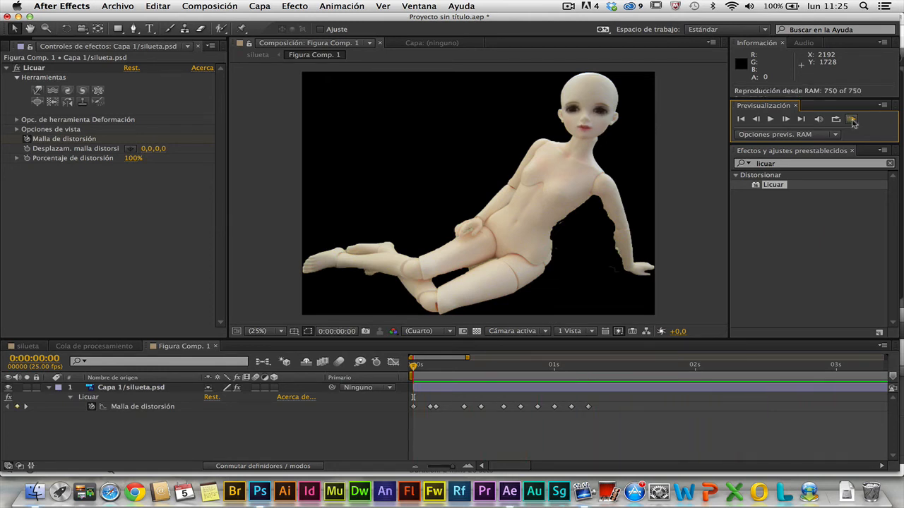
click(771, 119)
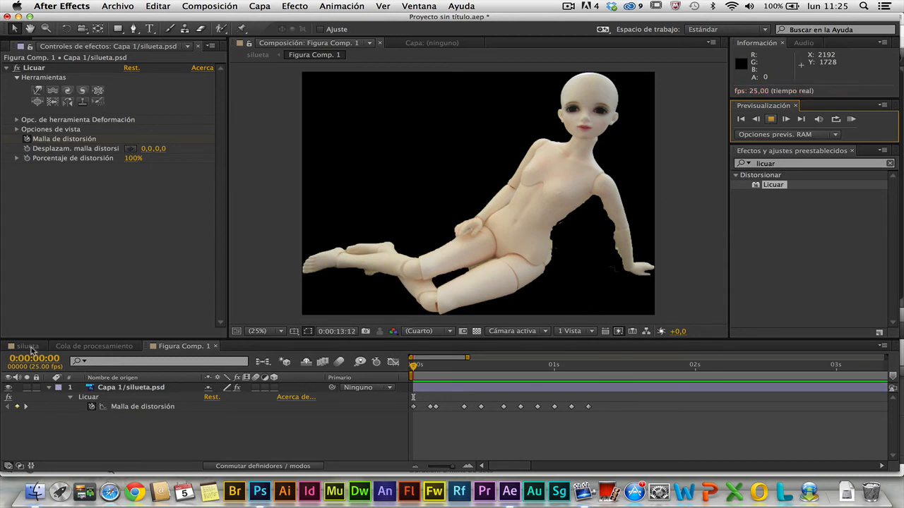
key(space)
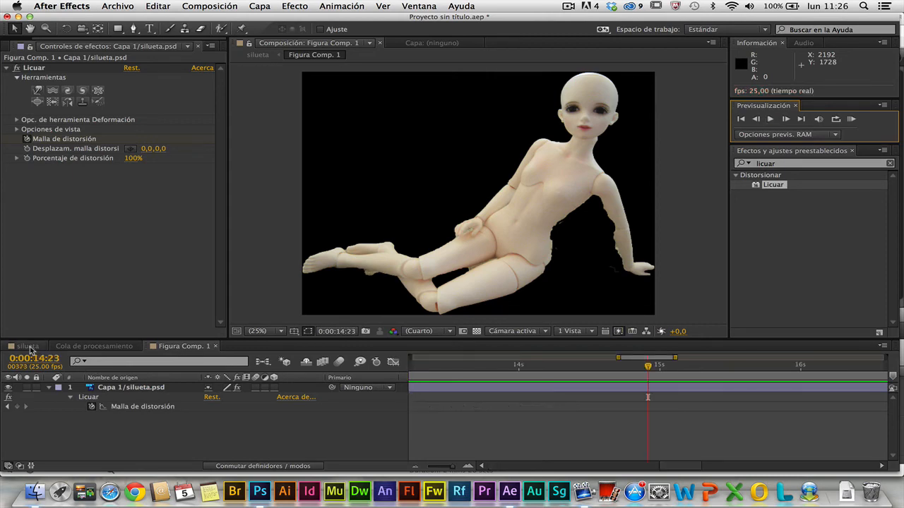
- Switch to the silueta composition, scrub through the start of the animation and return to the first frame
click(27, 347)
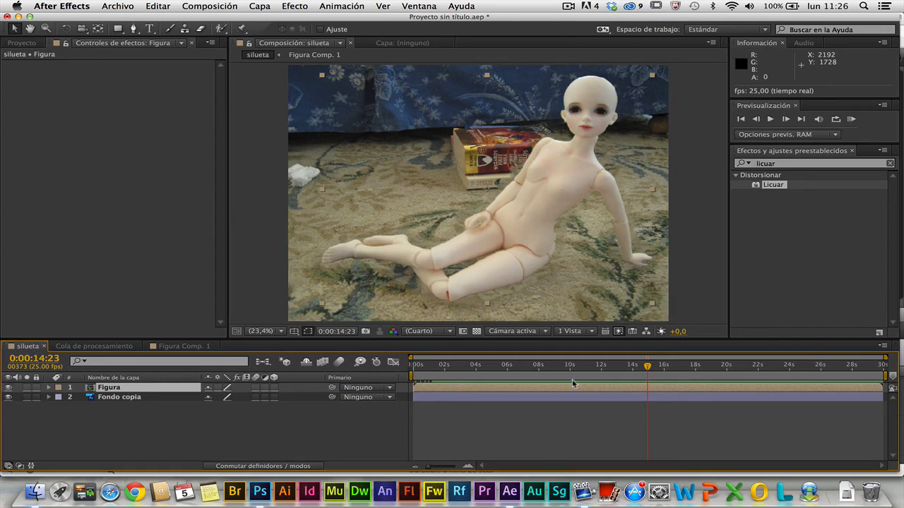
drag(648, 372, 402, 364)
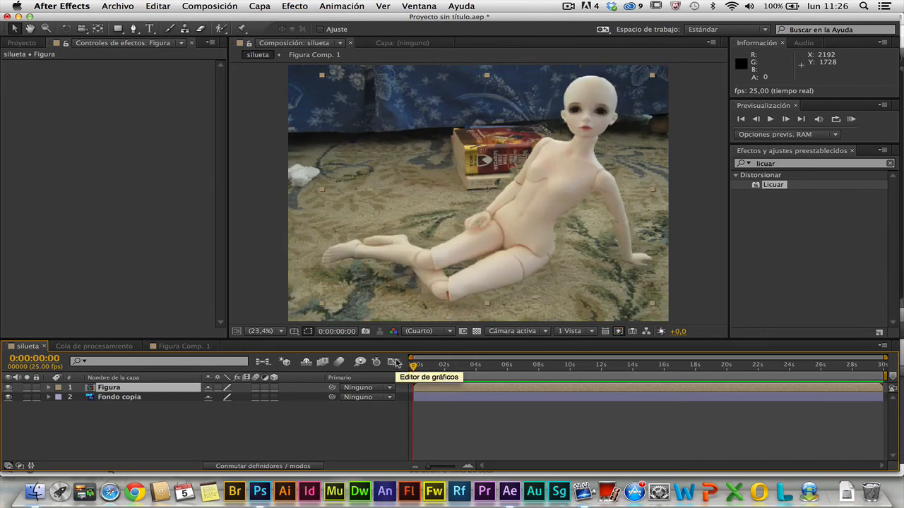
click(417, 367)
drag(416, 367, 420, 367)
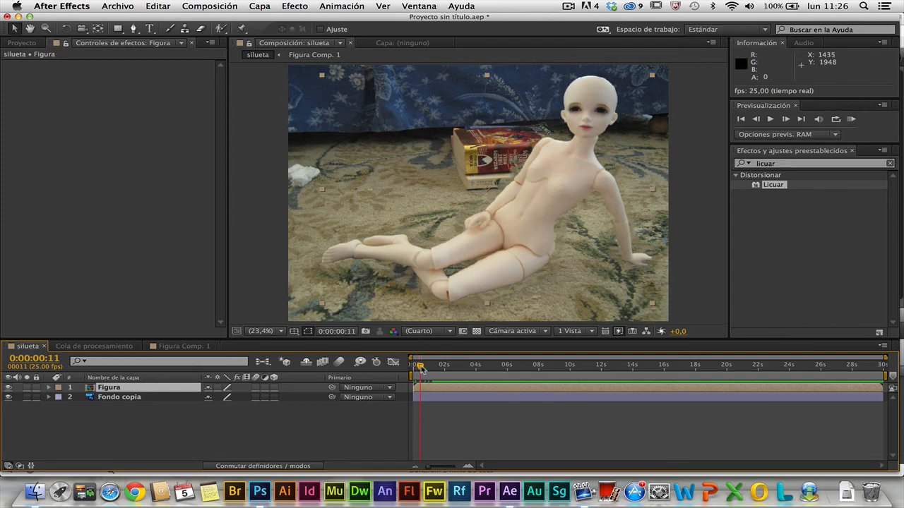
drag(418, 367, 413, 365)
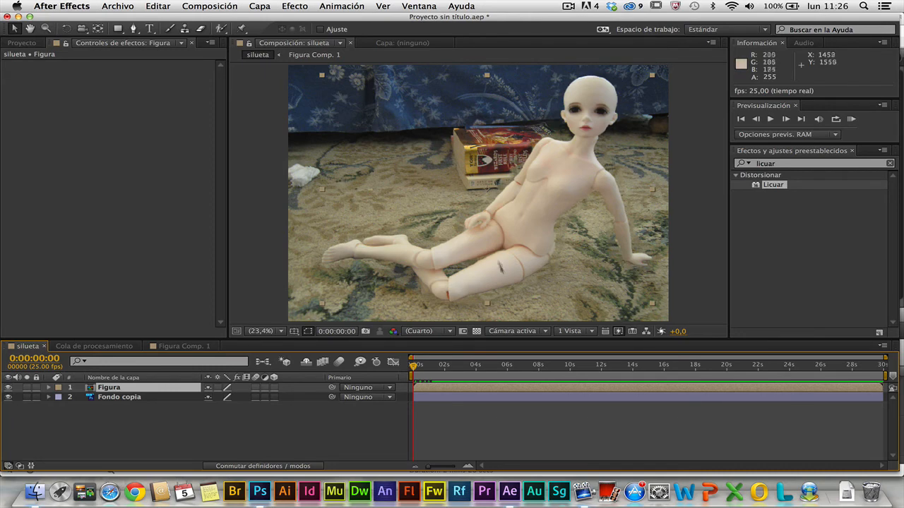
- Place Puppet pins on the Figura layer at the doll's mouth, base of the neck, and the supporting arm's shoulder, elbow and wrist
click(244, 33)
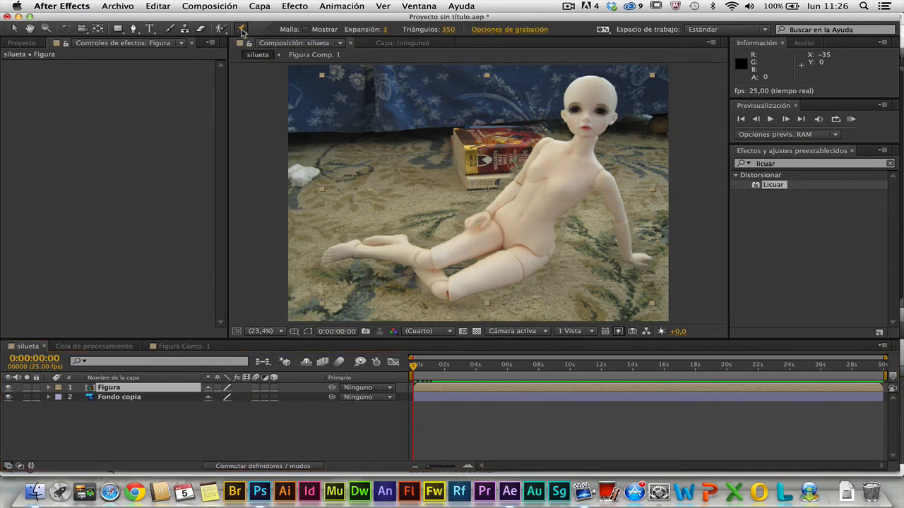
click(586, 125)
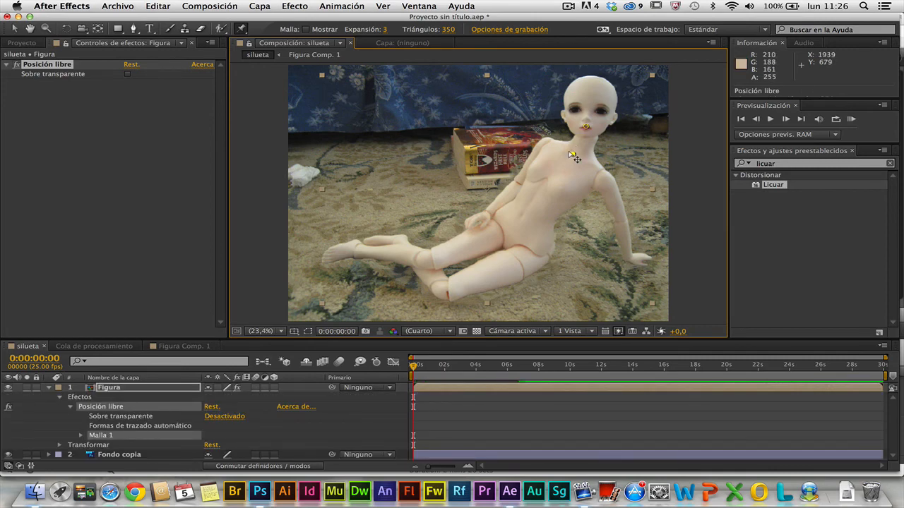
click(572, 154)
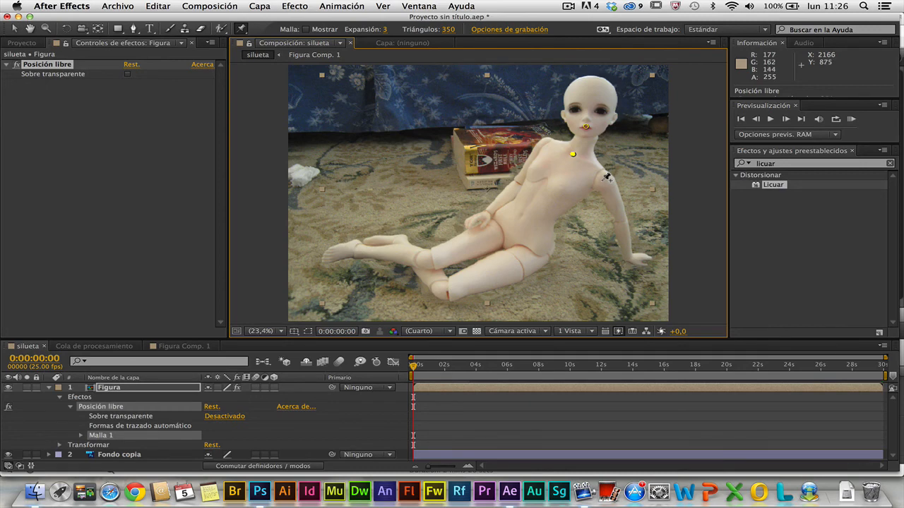
click(606, 181)
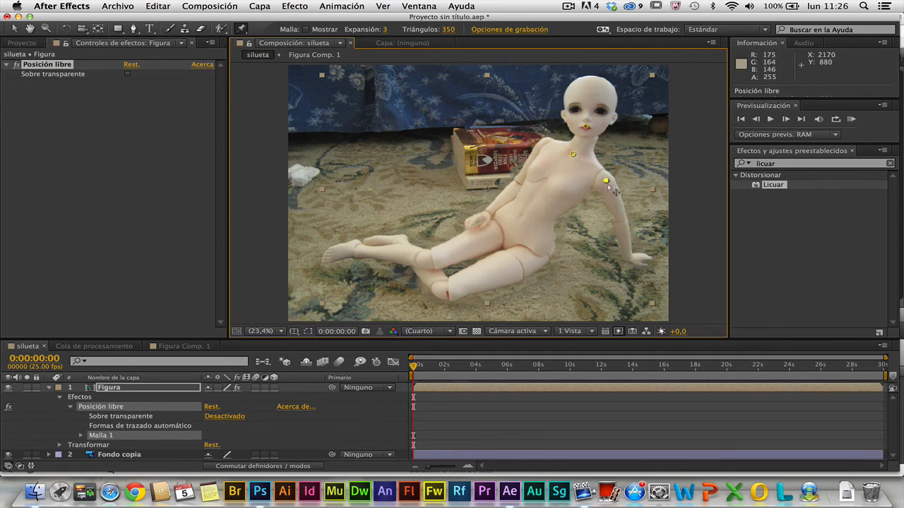
click(621, 222)
click(631, 259)
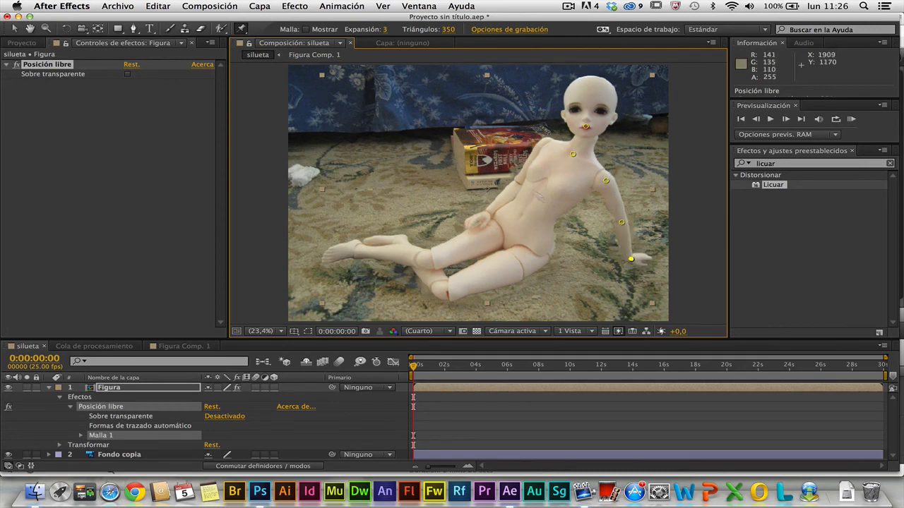
- Add Puppet pins to the middle of the doll's torso and to both knees
click(542, 190)
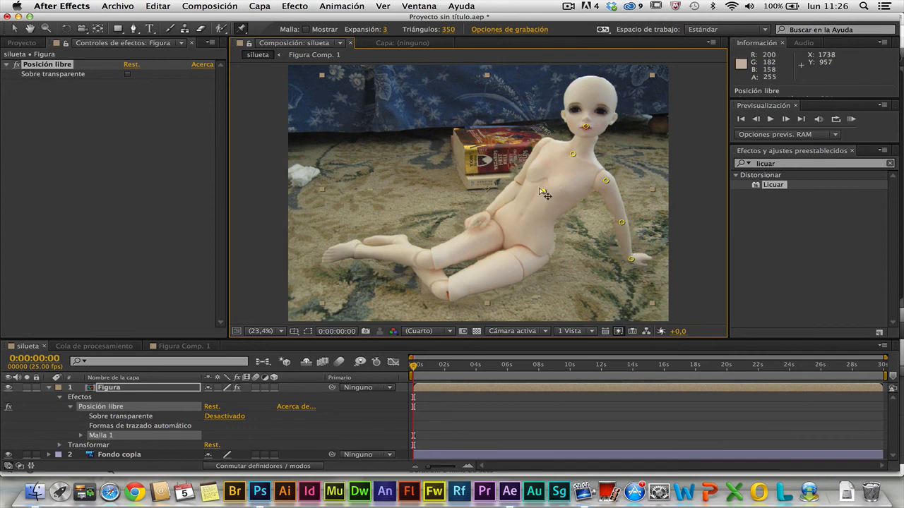
click(425, 255)
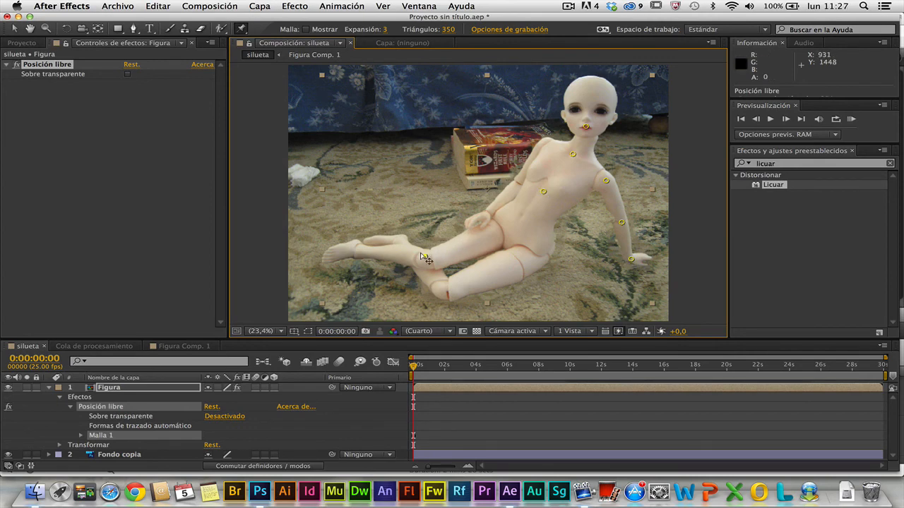
click(445, 290)
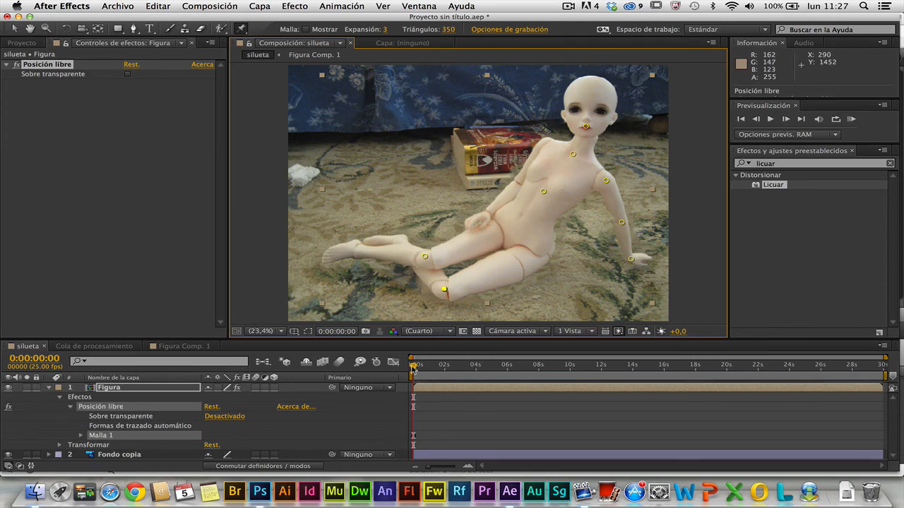
- At 0:00:02:03, move the torso pin slightly to the right and down
drag(413, 367, 446, 366)
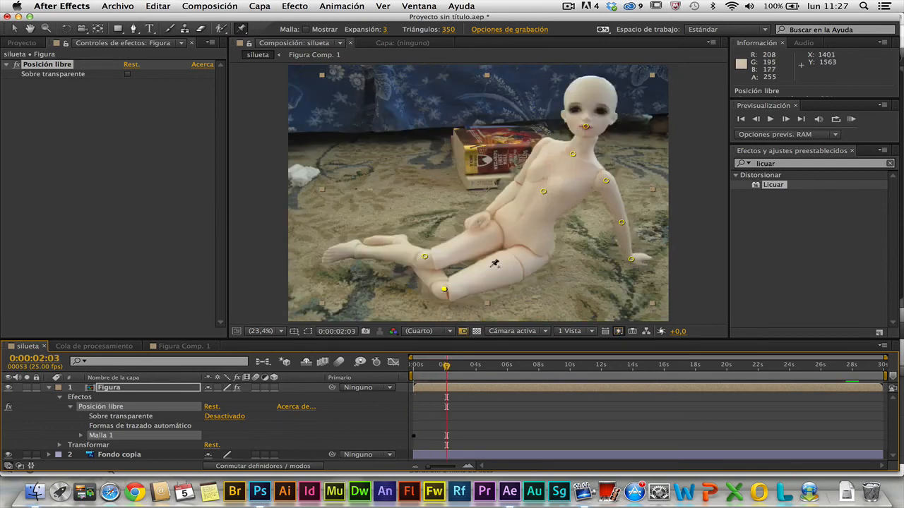
click(541, 191)
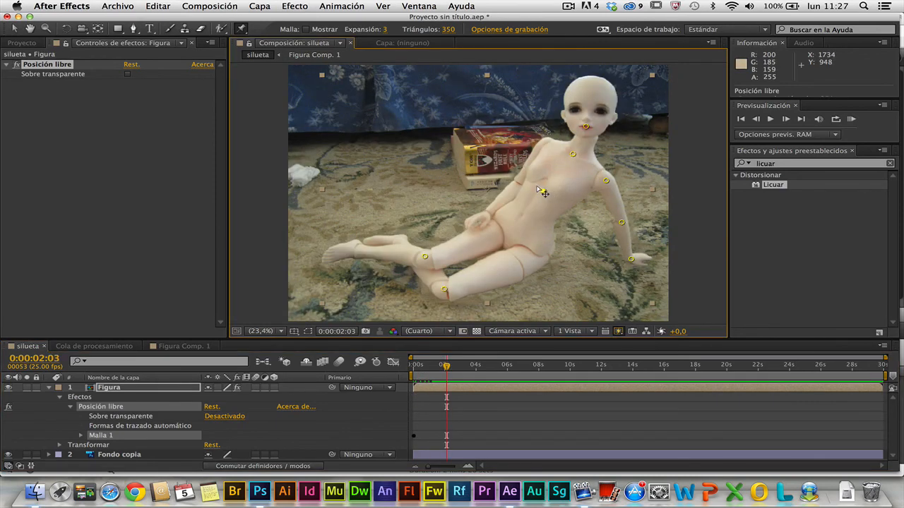
drag(541, 191, 553, 197)
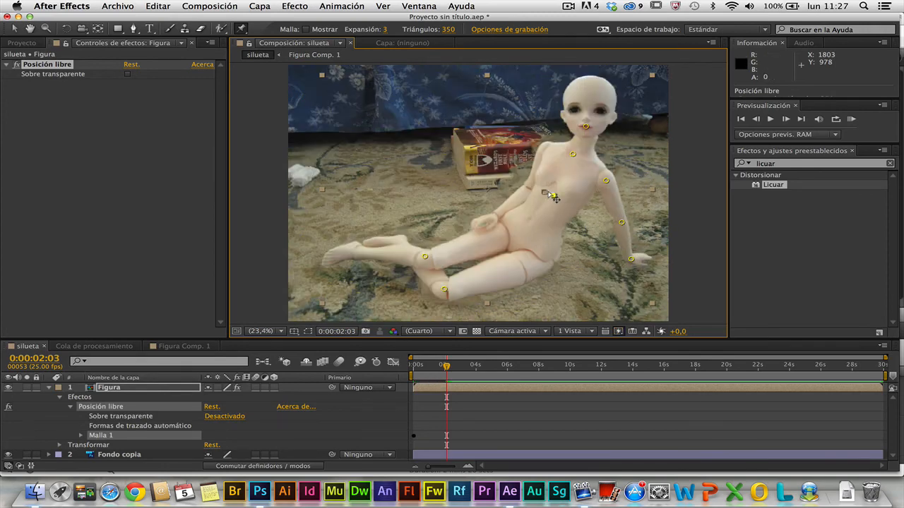
- At 0:00:03:07, move the torso pin back to the left and shift the elbow and mouth pins slightly to the right
drag(446, 366, 464, 367)
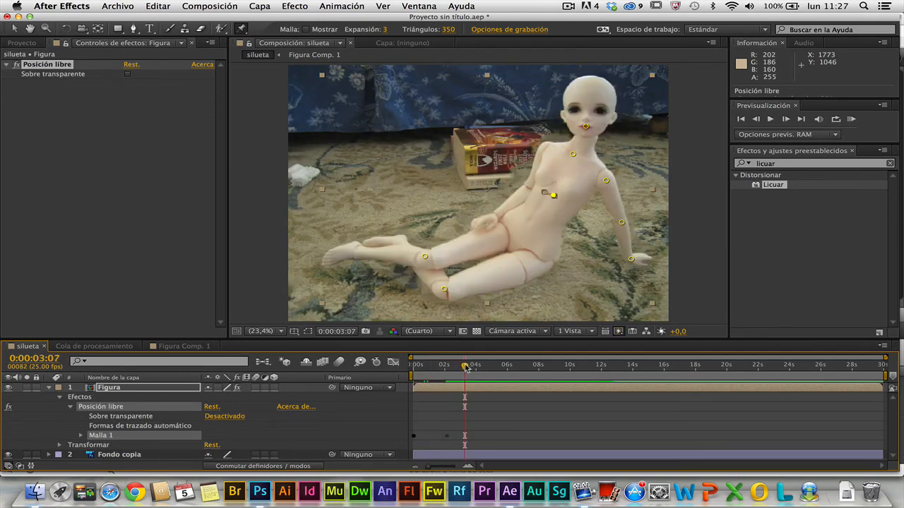
click(546, 193)
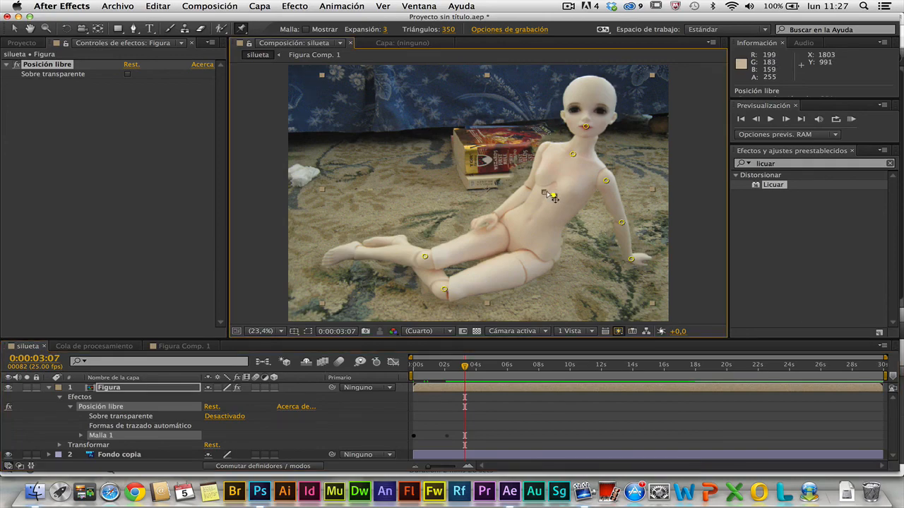
drag(618, 220, 625, 222)
drag(585, 127, 590, 128)
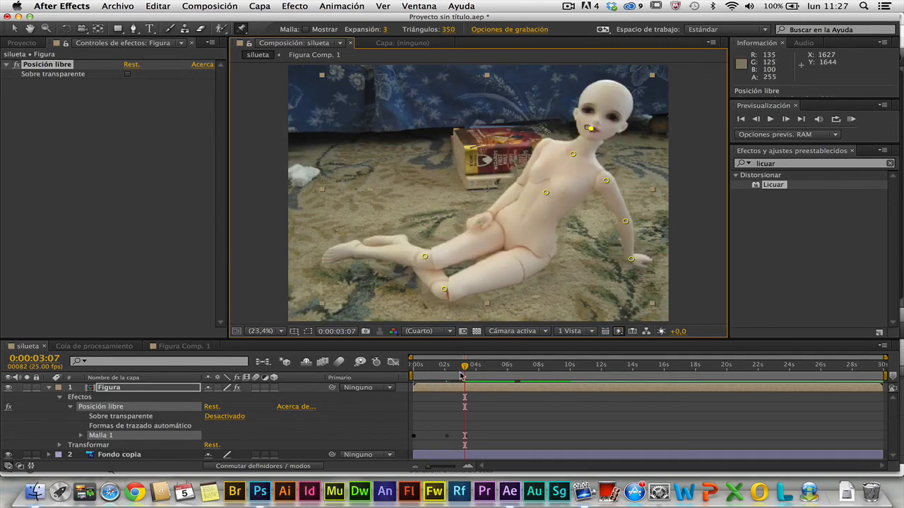
- At 0:00:04:11, move the mouth pin back to the left and the torso pin slightly to the right
drag(461, 375, 483, 376)
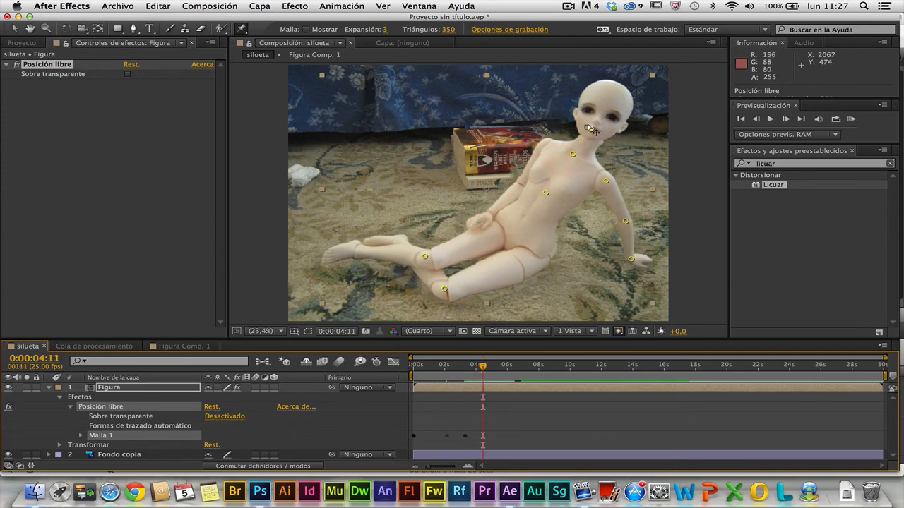
drag(591, 129, 585, 129)
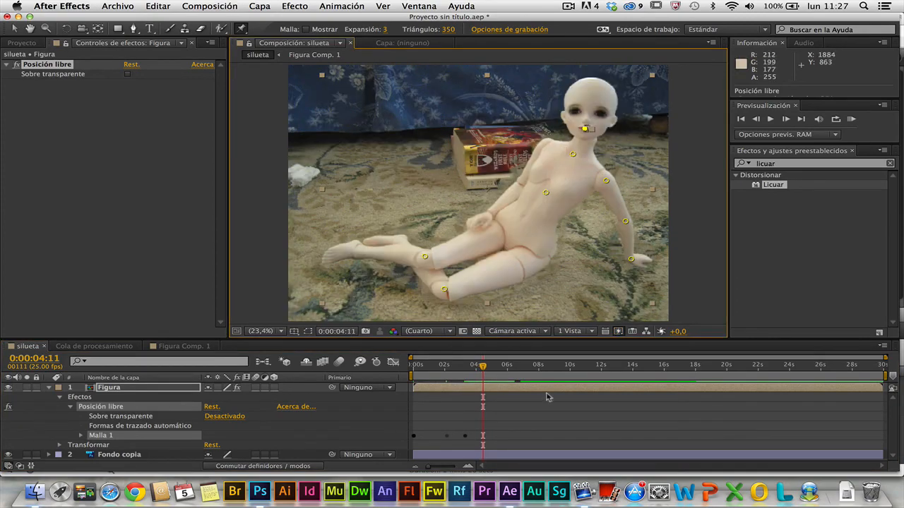
click(549, 195)
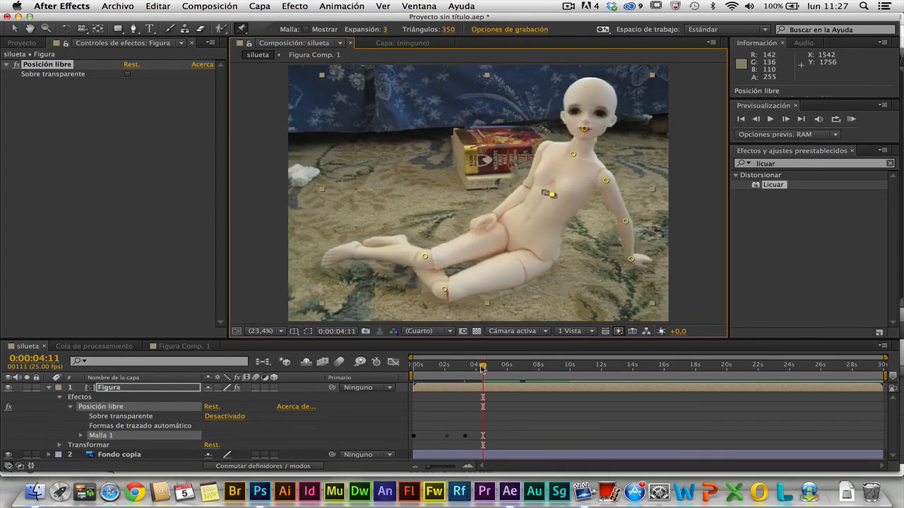
- At 0:00:06:08, move the torso pin back to the left, the mouth pin to the right, and the neck pin up and left
drag(483, 367, 513, 366)
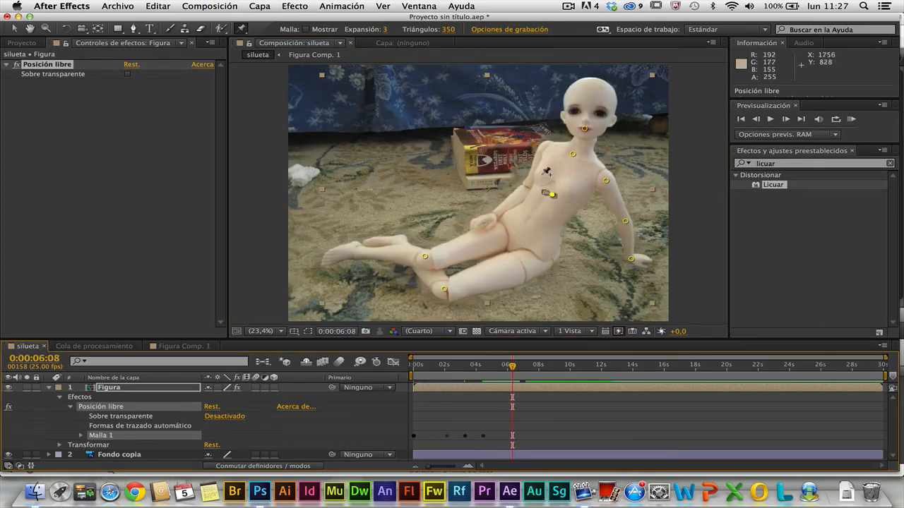
drag(552, 195, 546, 192)
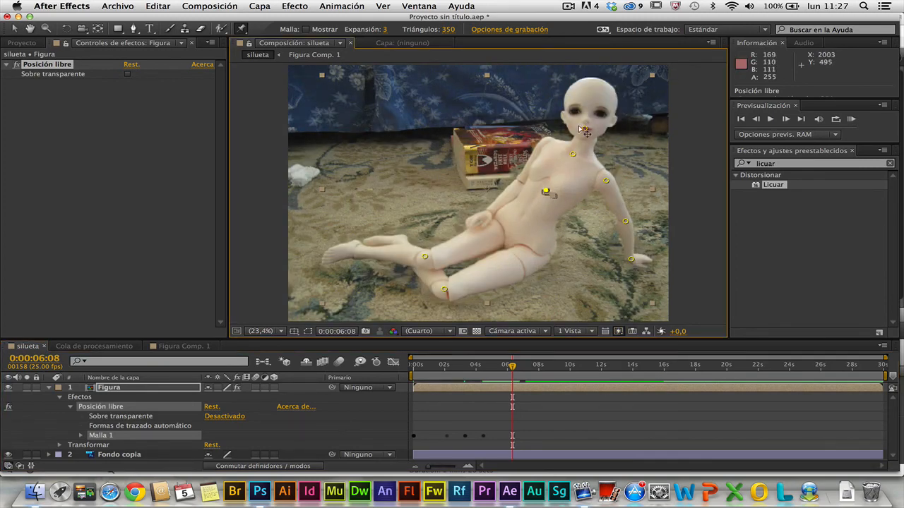
drag(584, 130, 569, 151)
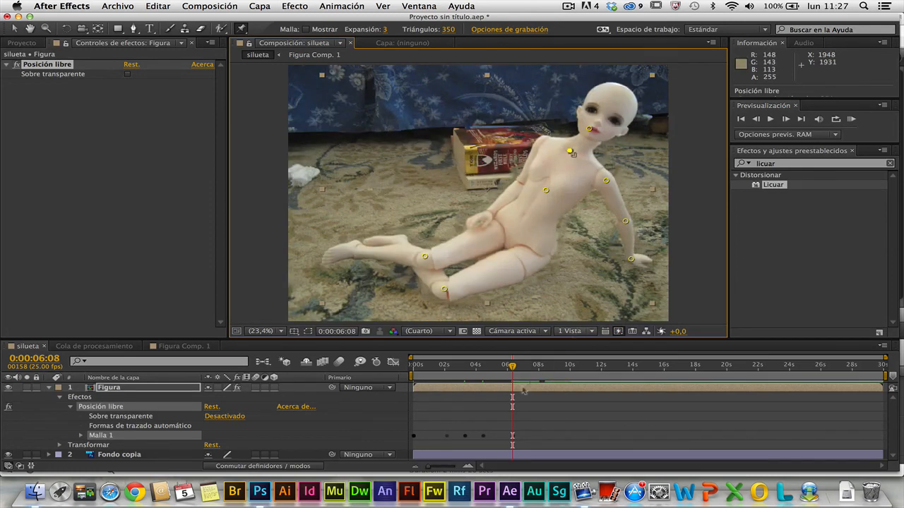
- At 0:00:08:10, move the pin at the base of the neck slightly back to the right
drag(513, 366, 544, 369)
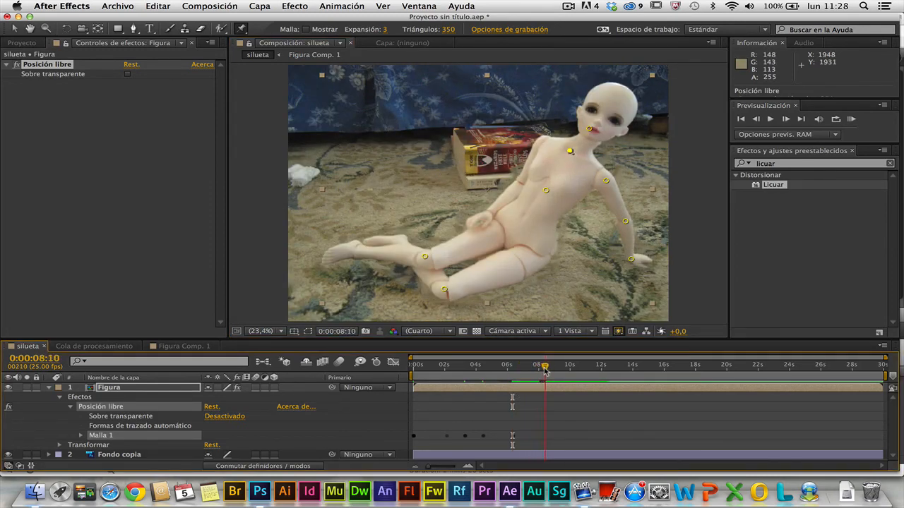
drag(570, 152, 573, 151)
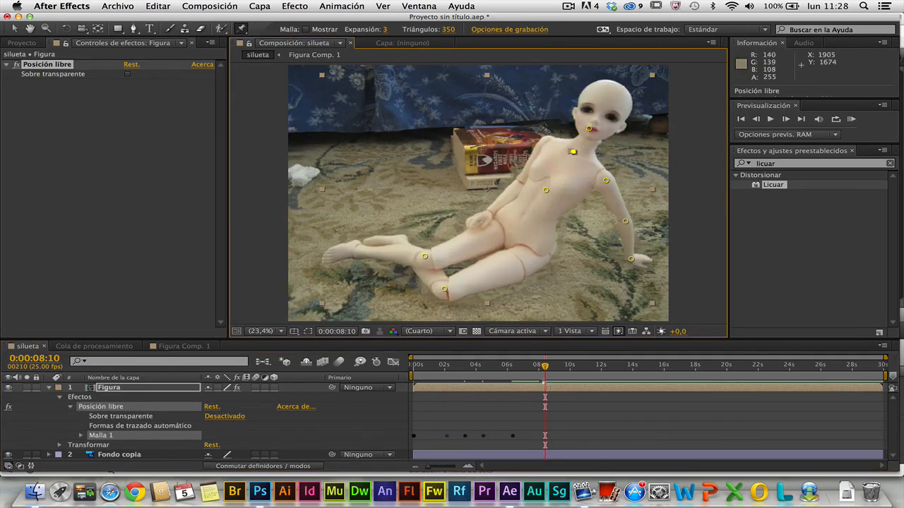
- Start a RAM preview of the doll's body movement from the first frame
drag(546, 372, 412, 372)
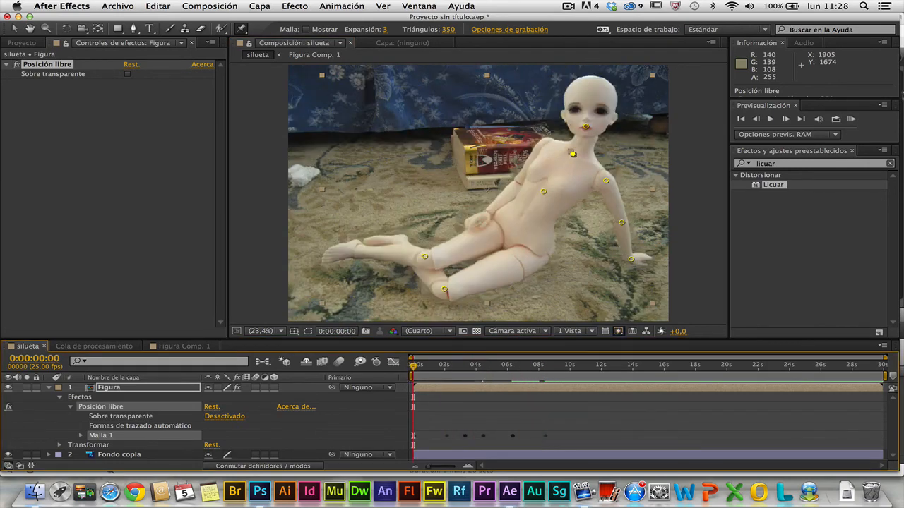
click(852, 120)
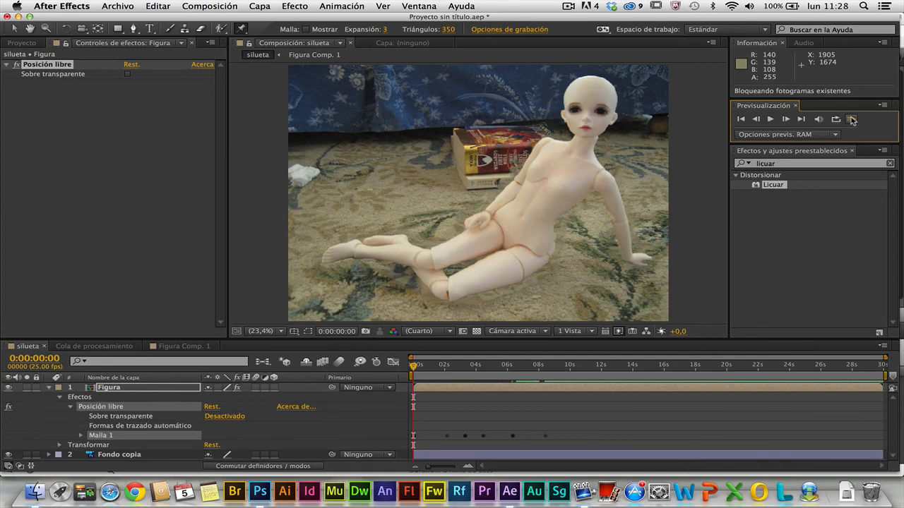